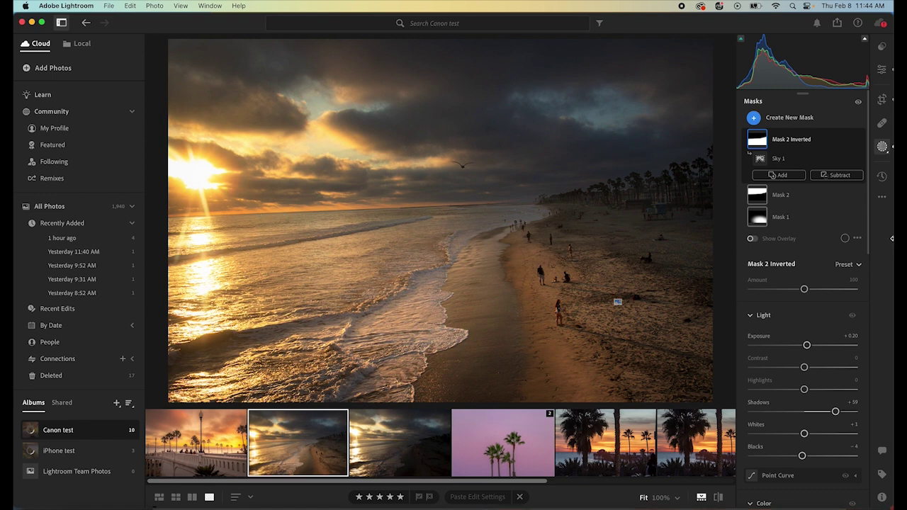
# Rotate the beach photo slightly by hand in Crop mode to level the horizon and apply it.
pyautogui.click(882, 99)
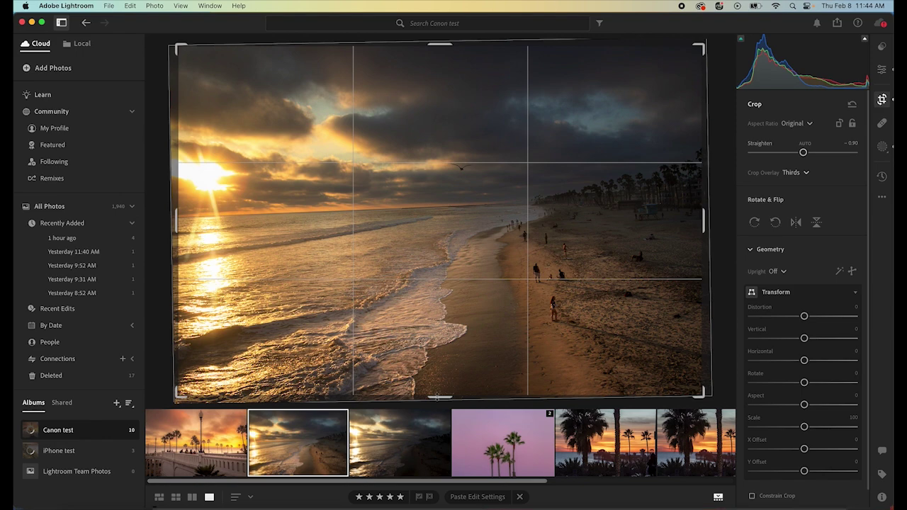
pyautogui.moveTo(436, 399); pyautogui.dragTo(429, 399)
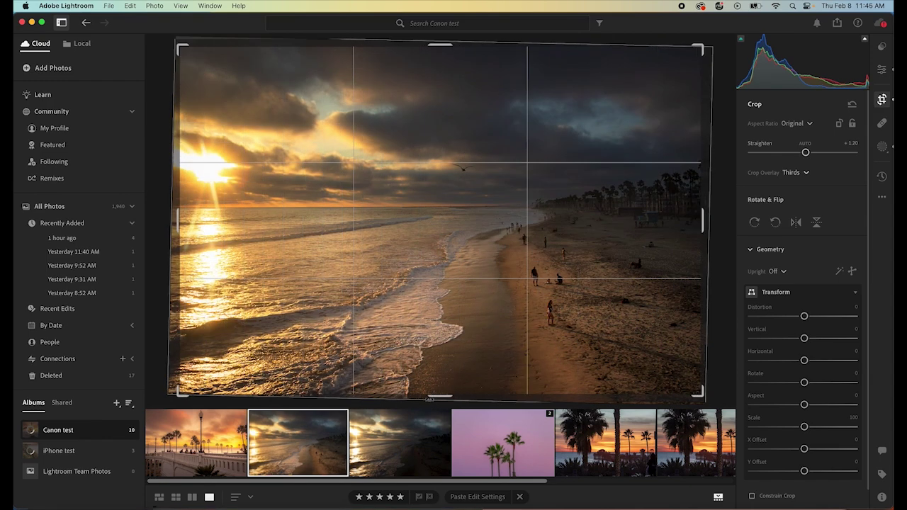
pyautogui.press('Return')
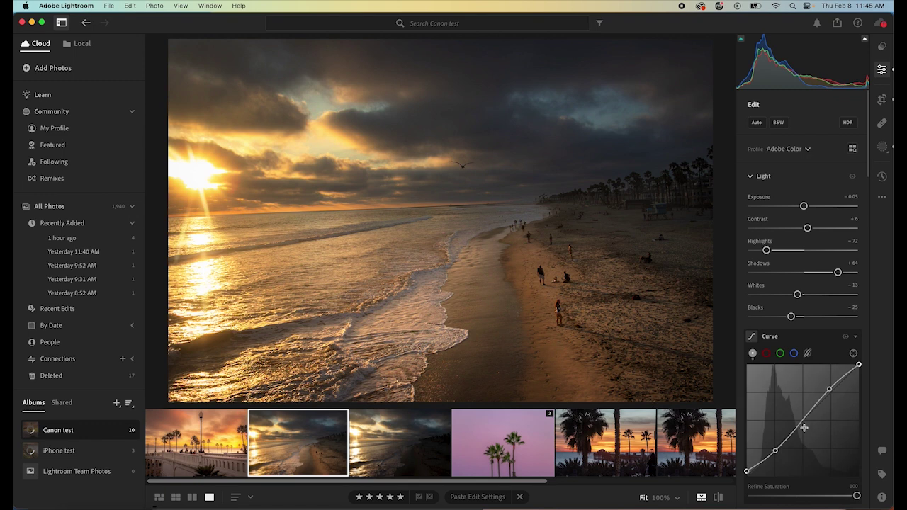
# Set the beach photo's Geometry Upright correction to Level, then go back to the Edit panel.
pyautogui.click(882, 101)
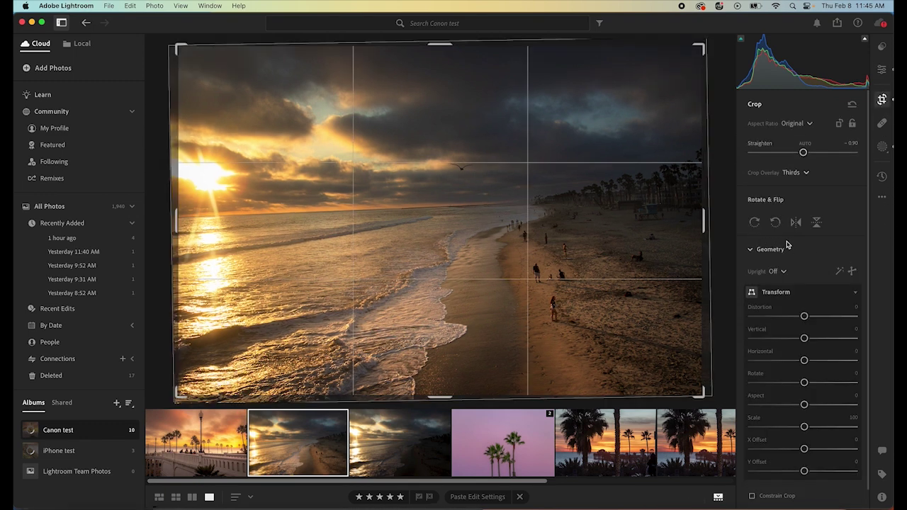
pyautogui.click(751, 249)
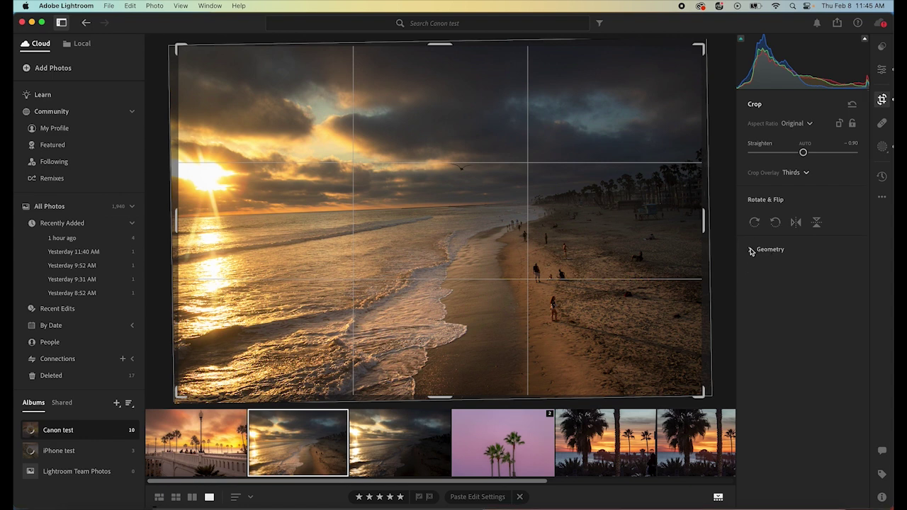
pyautogui.click(751, 250)
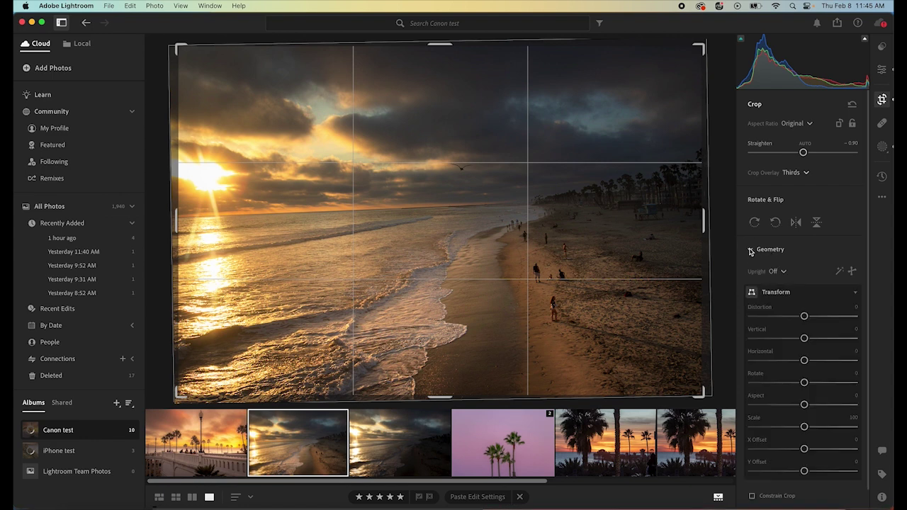
pyautogui.click(783, 273)
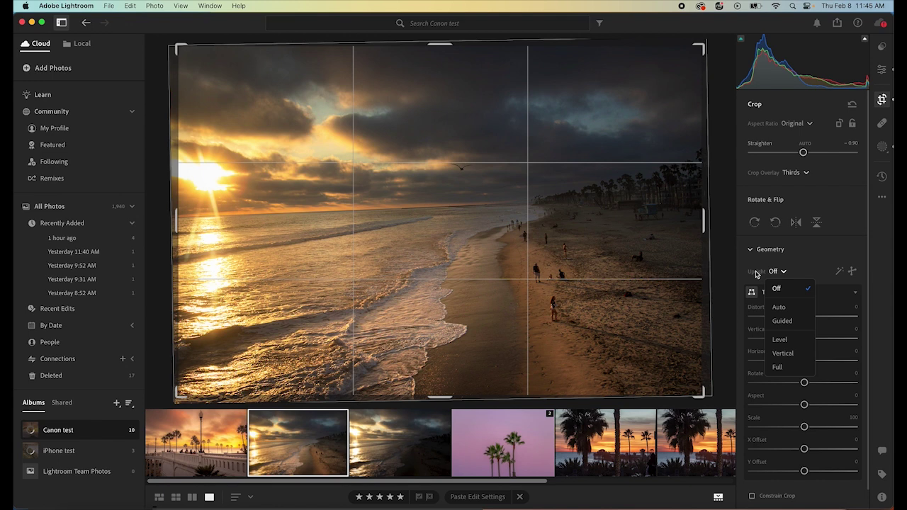
pyautogui.click(764, 275)
pyautogui.click(784, 273)
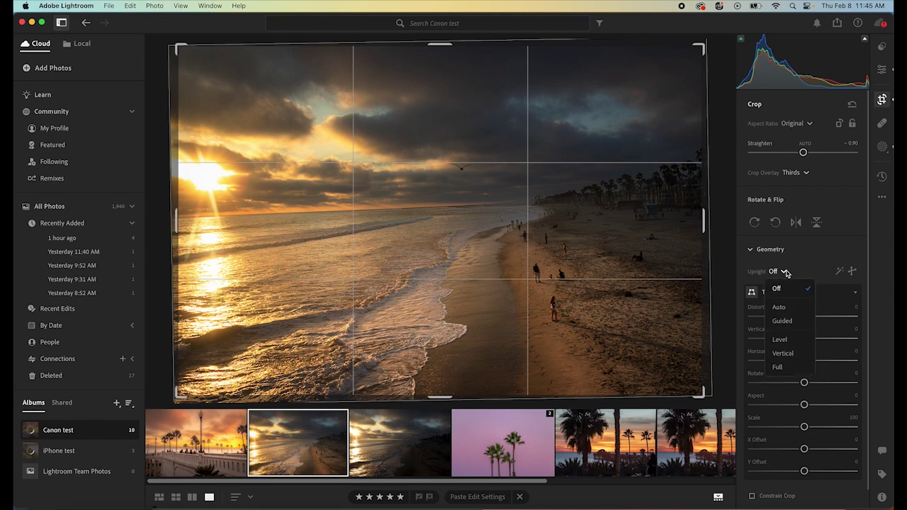
pyautogui.click(788, 344)
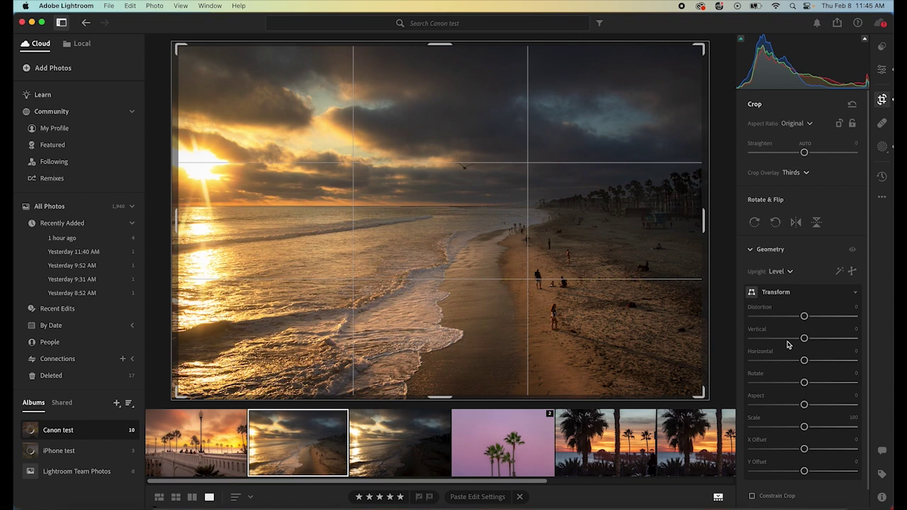
pyautogui.click(882, 68)
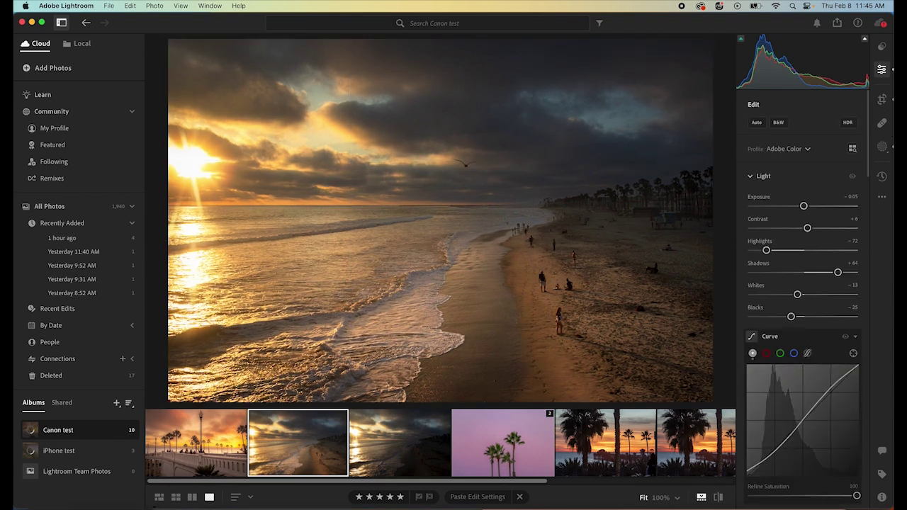
# Push Saturation to +100 to show an overdone sunset, then pull it back to about +8.
pyautogui.scroll(-3, 827, 309)
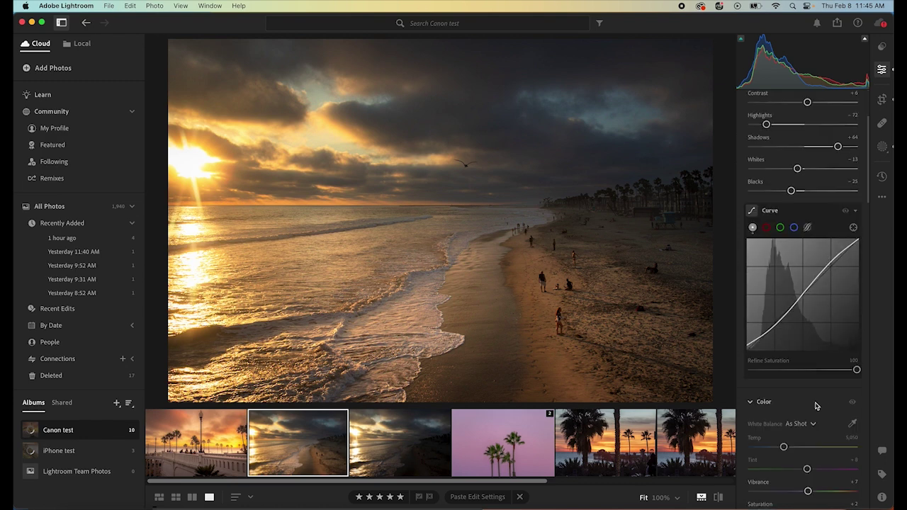
pyautogui.scroll(-3, 815, 405)
pyautogui.scroll(-2, 814, 397)
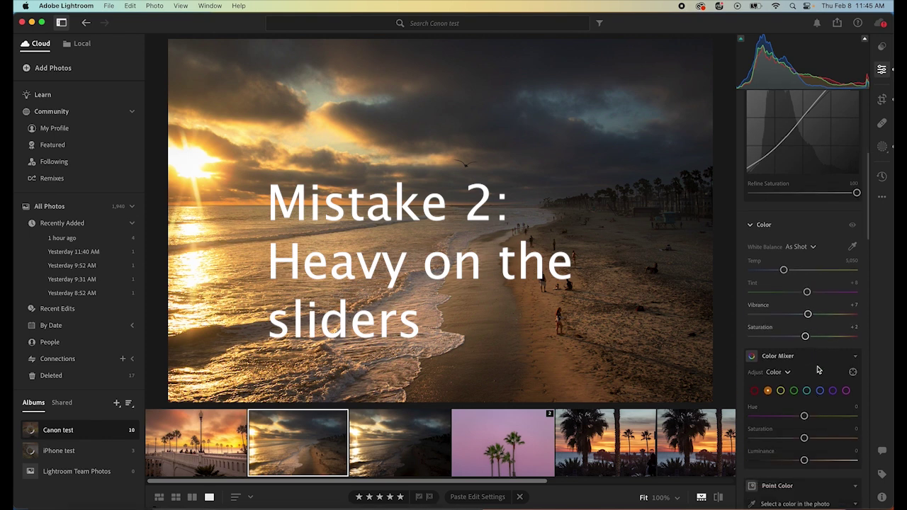
pyautogui.scroll(-3, 811, 337)
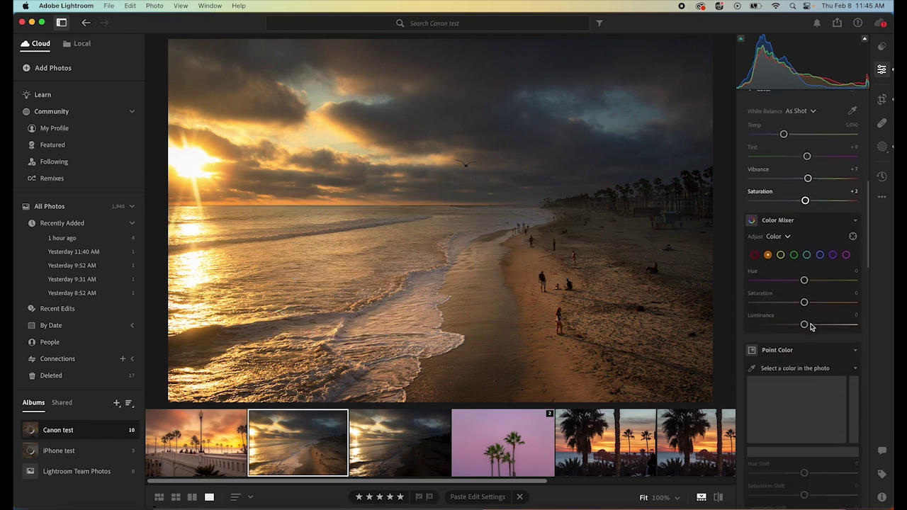
pyautogui.scroll(3, 806, 348)
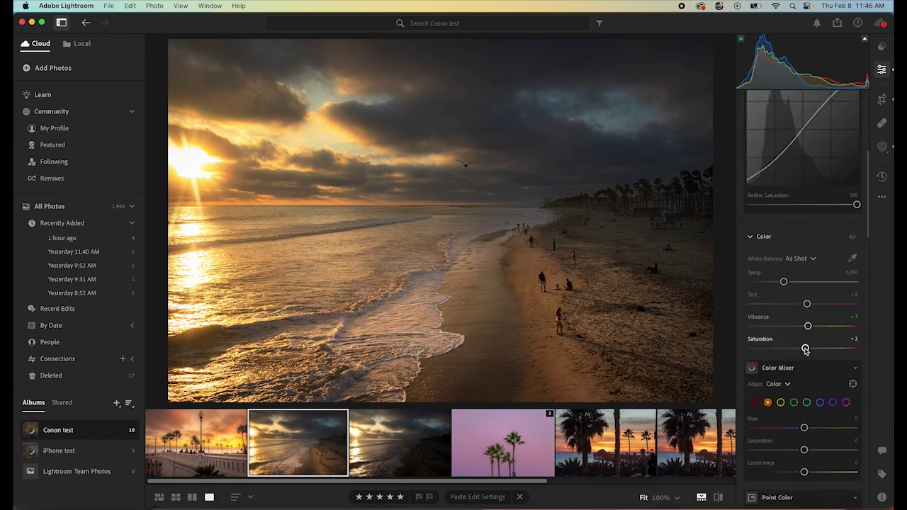
pyautogui.moveTo(804, 349); pyautogui.dragTo(857, 347)
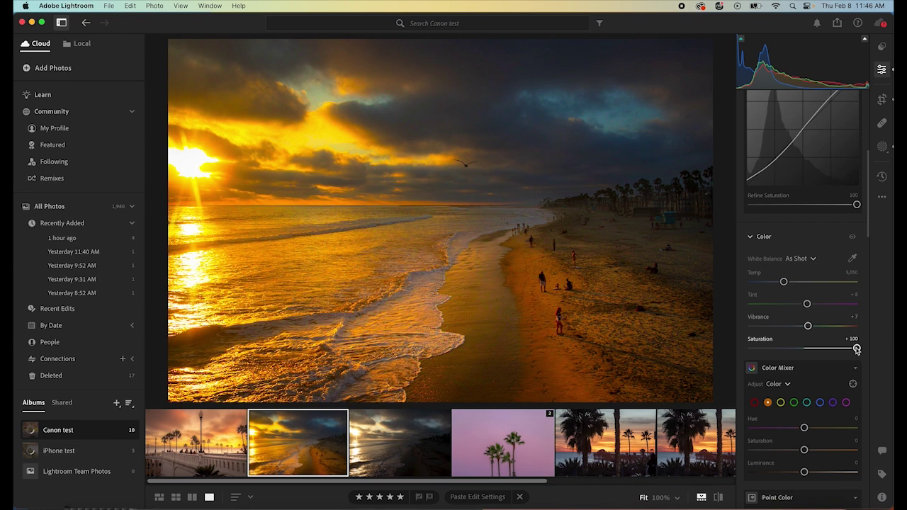
pyautogui.moveTo(857, 349); pyautogui.dragTo(809, 352)
# Push Dehaze to +100, then bring it back down to about +1.
pyautogui.scroll(-6, 810, 380)
pyautogui.scroll(-10, 810, 383)
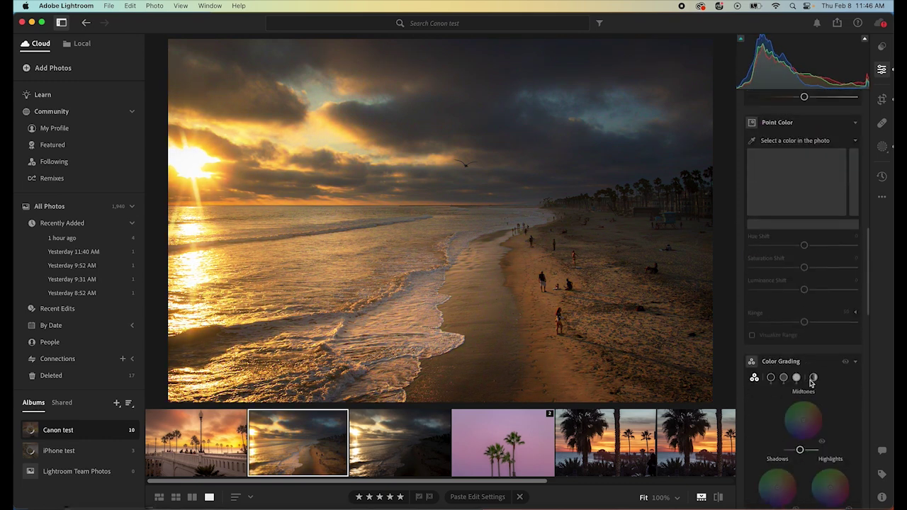
pyautogui.moveTo(805, 387); pyautogui.dragTo(859, 394)
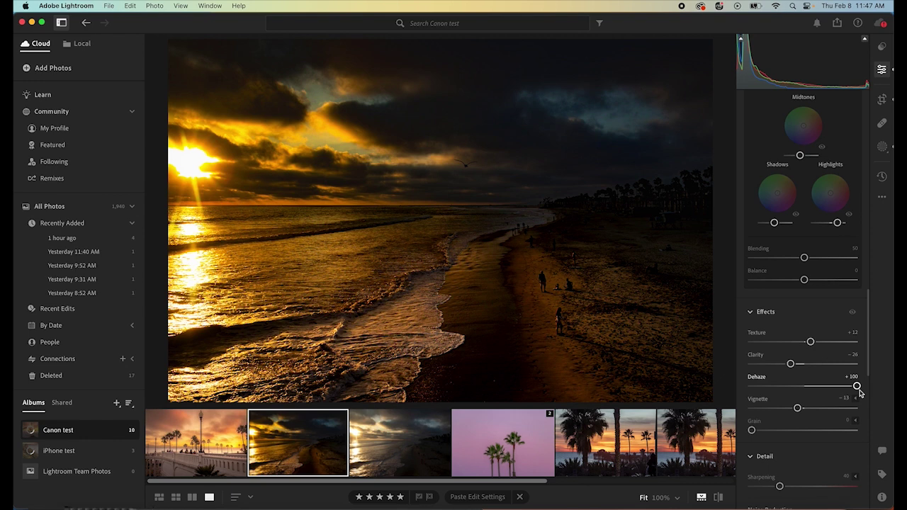
pyautogui.moveTo(858, 391); pyautogui.dragTo(807, 395)
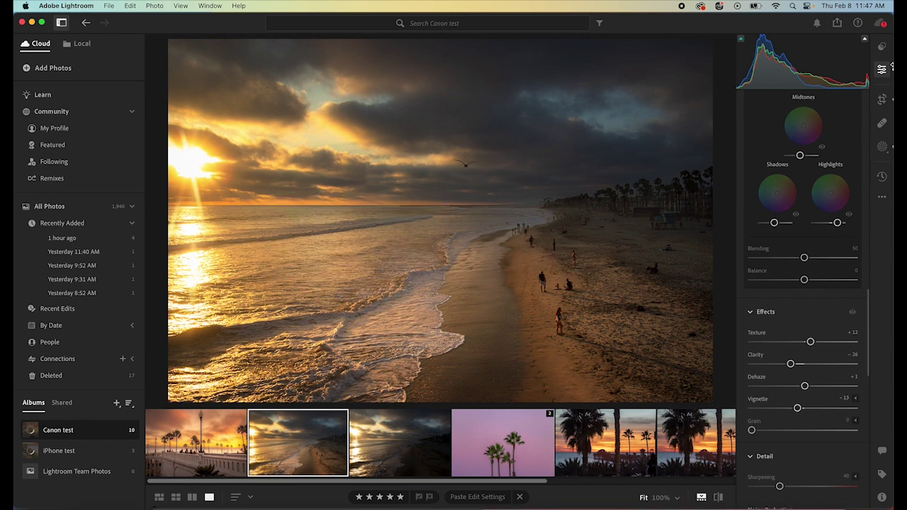
# Turn on Visualize Spots to check the beach photo for dust, select Heal, then turn visualization off.
pyautogui.click(885, 126)
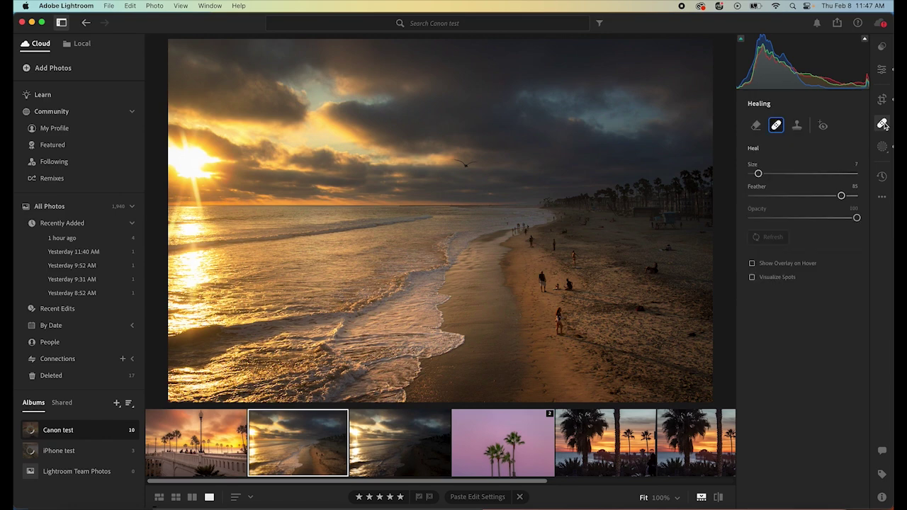
pyautogui.click(752, 278)
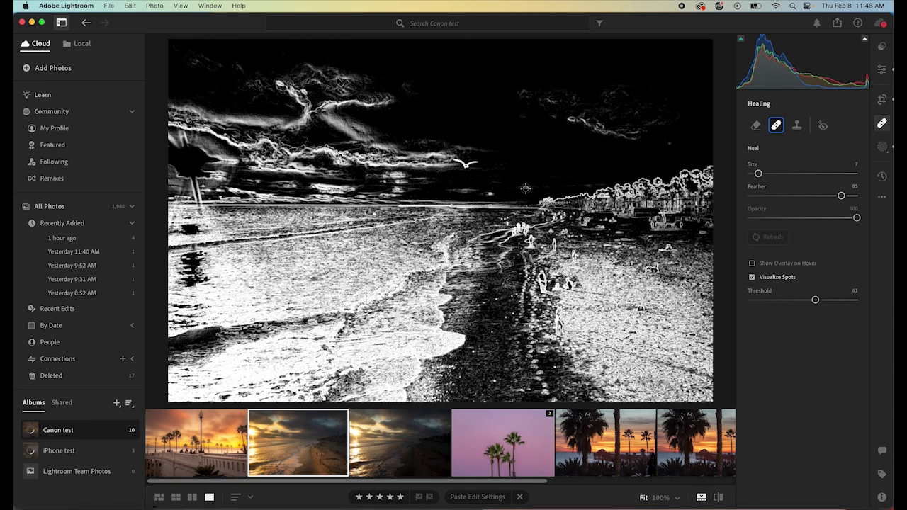
pyautogui.click(776, 126)
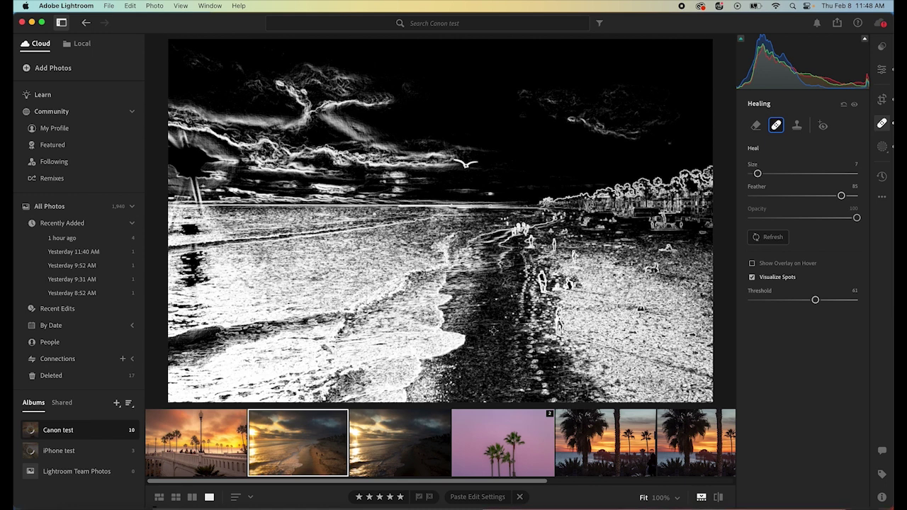
pyautogui.click(752, 277)
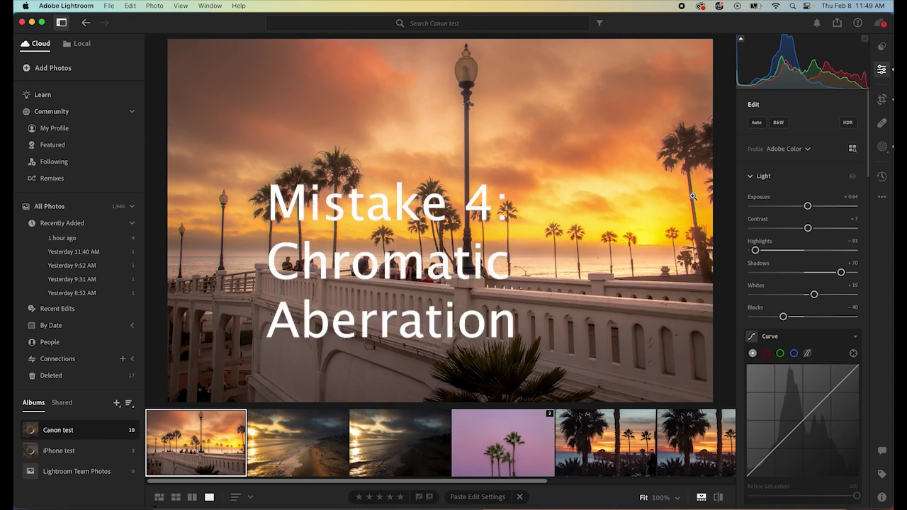
# Zoom to 100% on the palm trunk's fringing and show the pier photo's camera and lens info.
pyautogui.click(693, 196)
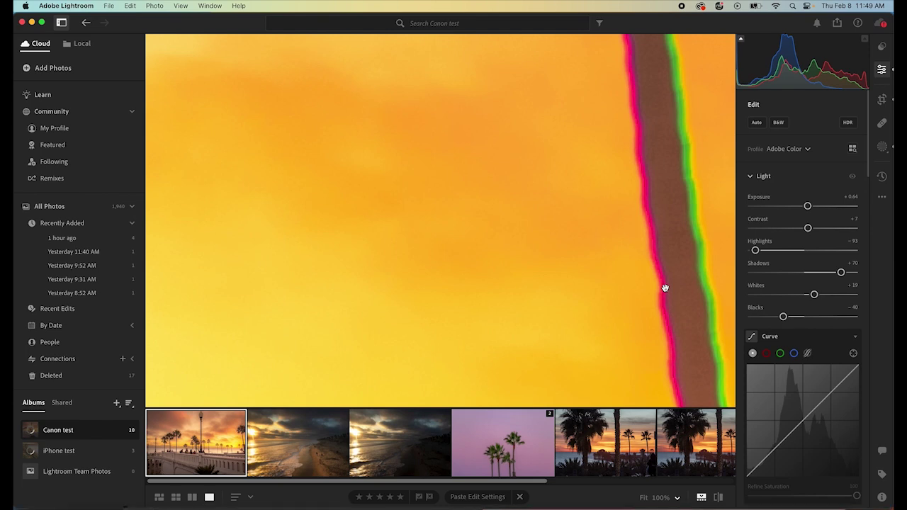
pyautogui.click(882, 500)
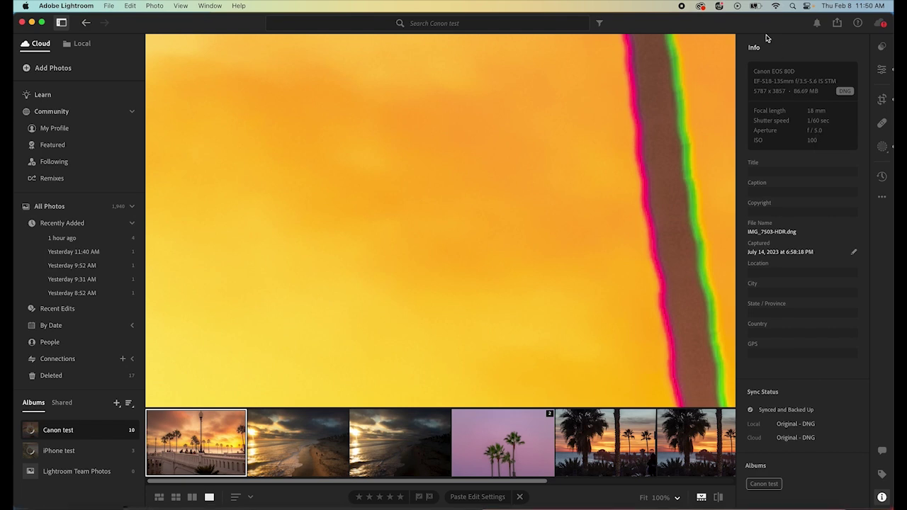
# Enable Remove Chromatic Aberration in the Optics panel for the pier photo.
pyautogui.click(881, 69)
pyautogui.scroll(-5, 836, 309)
pyautogui.scroll(-8, 836, 309)
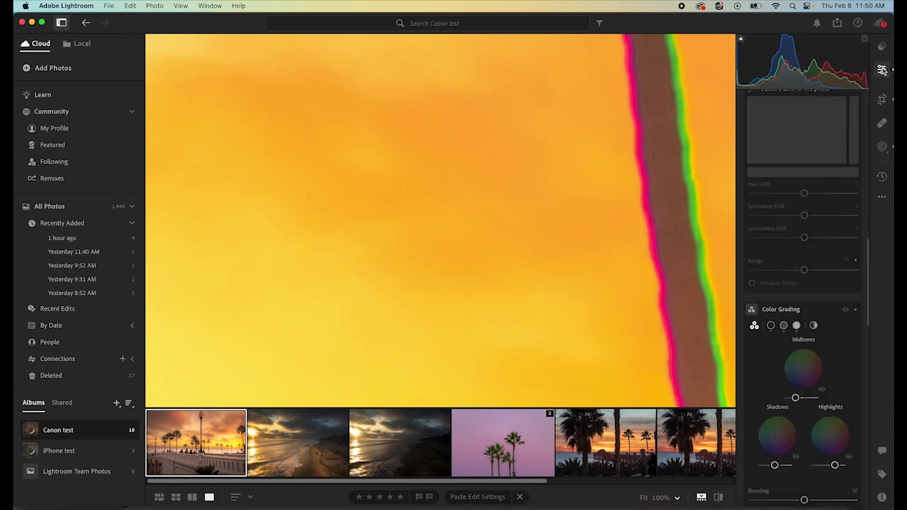
pyautogui.scroll(-10, 812, 248)
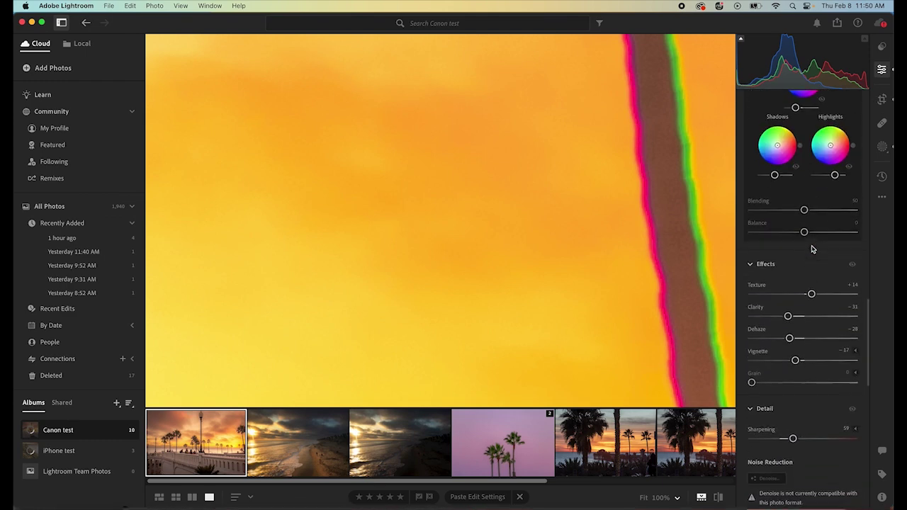
pyautogui.scroll(-3, 794, 342)
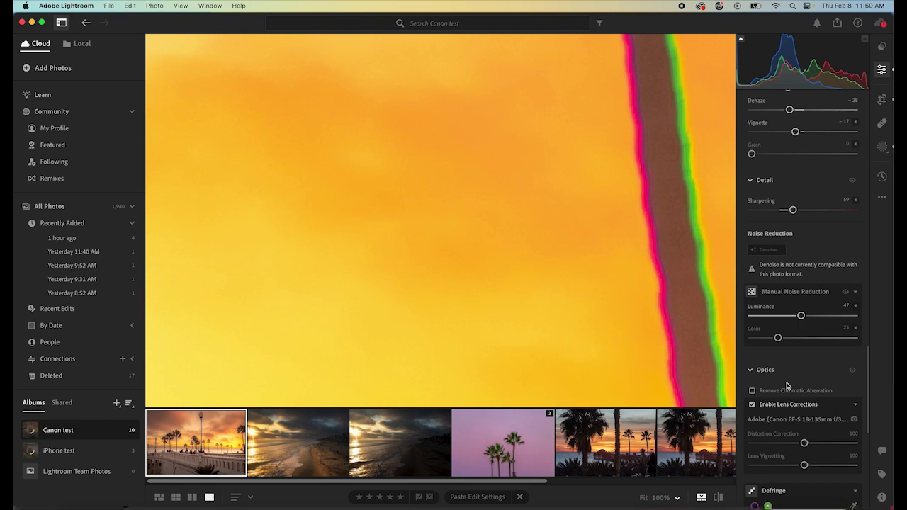
pyautogui.moveTo(755, 394)
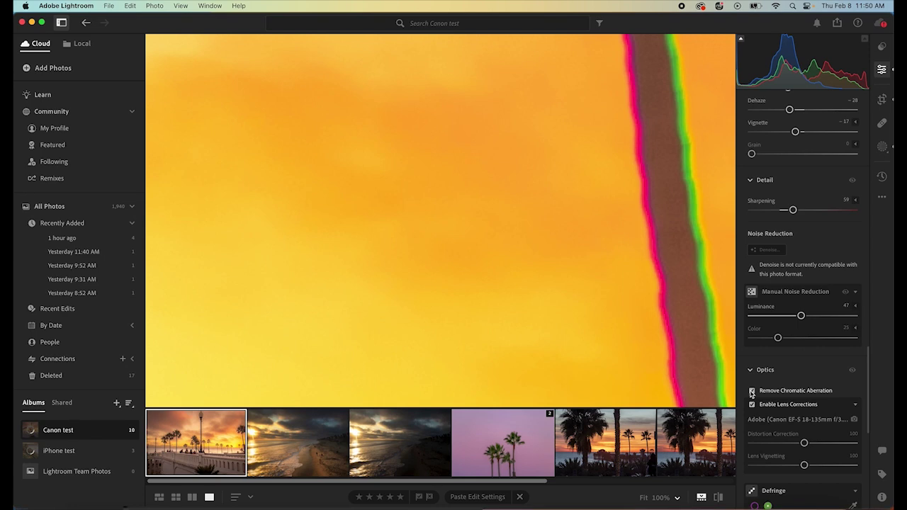
pyautogui.click(753, 392)
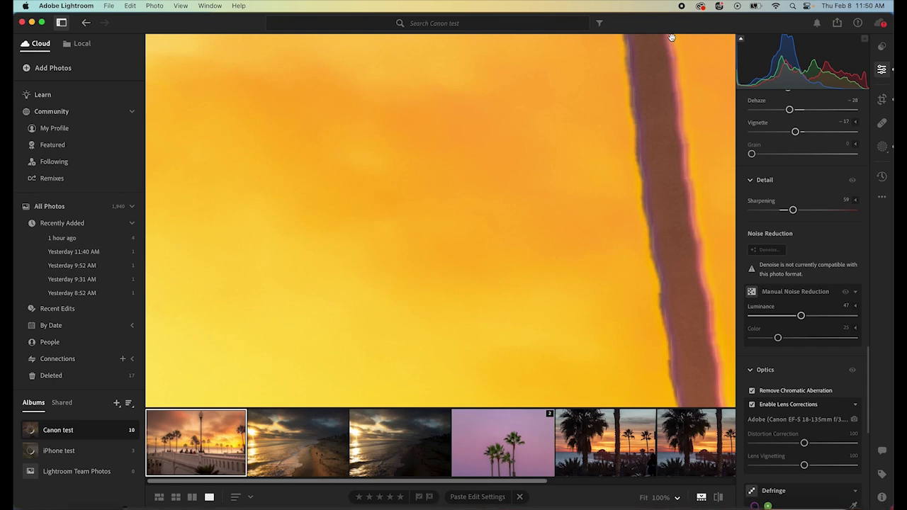
# Zoom in on the lamp post and palm trunk to confirm the fringing is gone, returning to Fit.
pyautogui.click(683, 213)
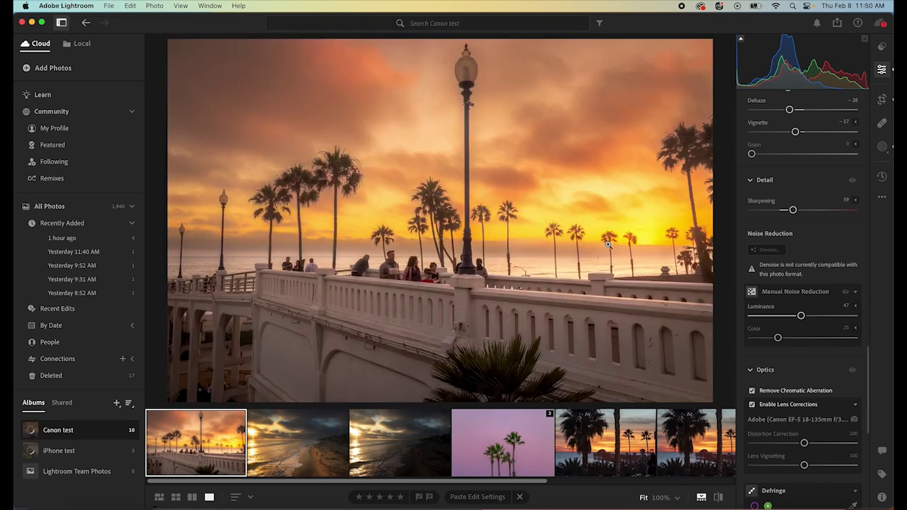
pyautogui.click(469, 153)
pyautogui.click(469, 153)
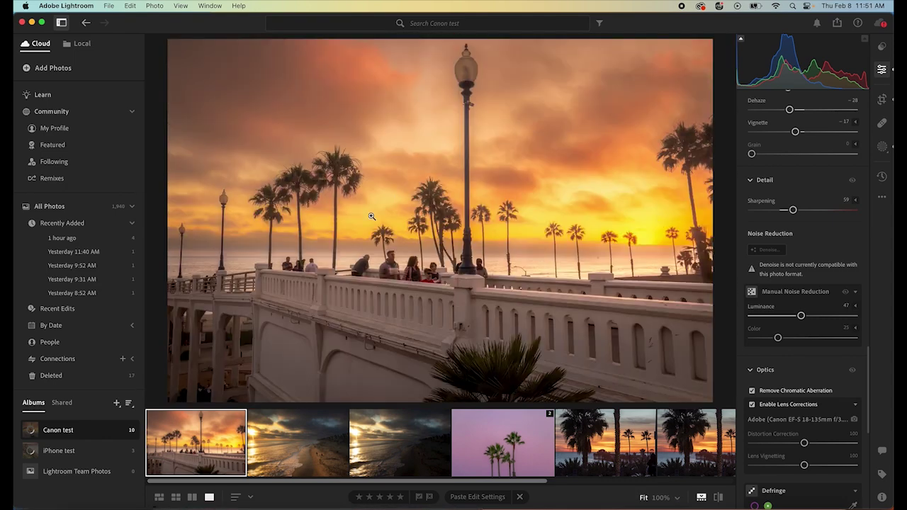
pyautogui.click(335, 206)
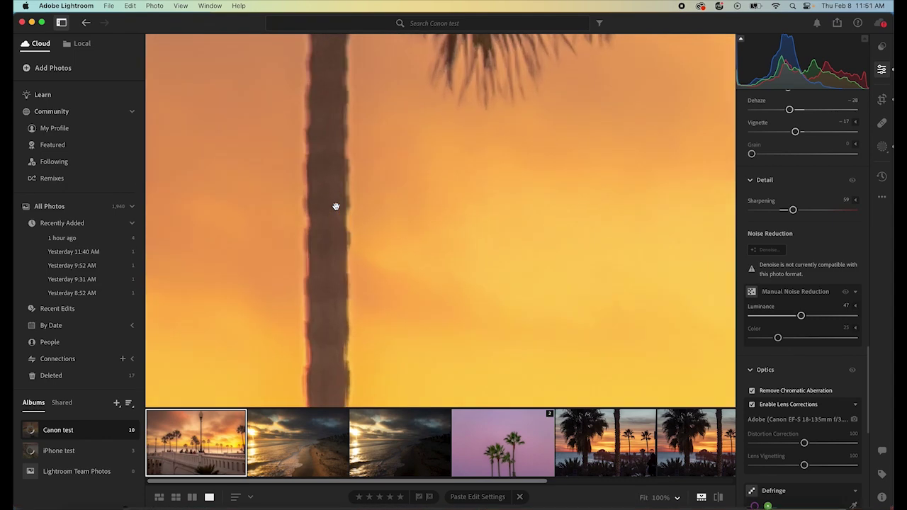
pyautogui.click(335, 206)
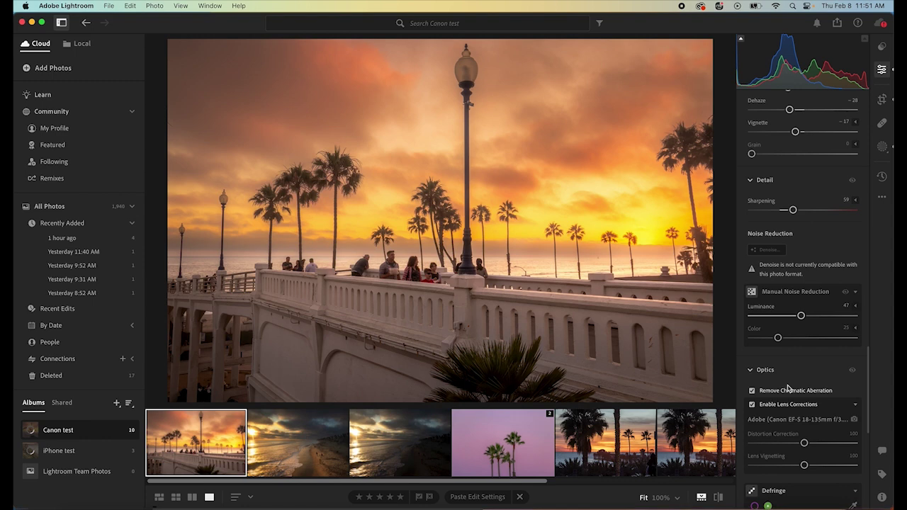
# Move to the beach-and-waves photo, check shadow clipping, and raise Blacks to -29.
pyautogui.press('Right')
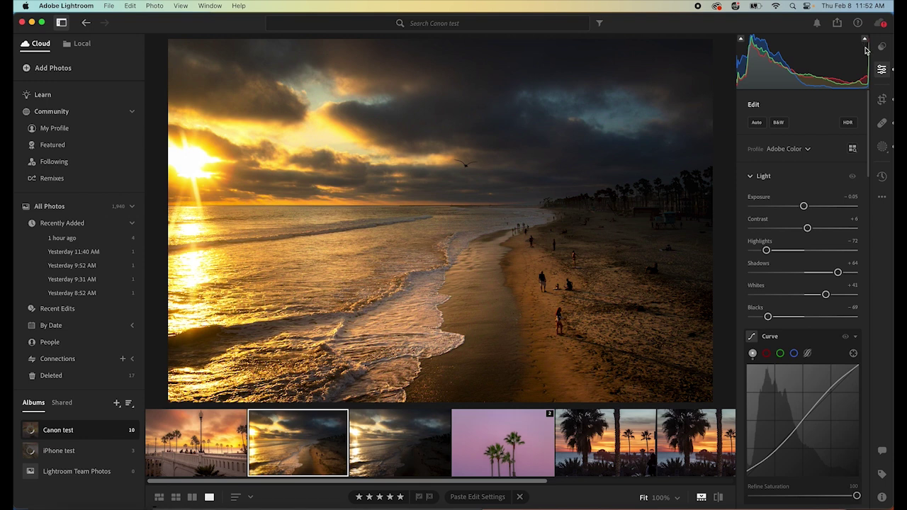
pyautogui.moveTo(865, 42)
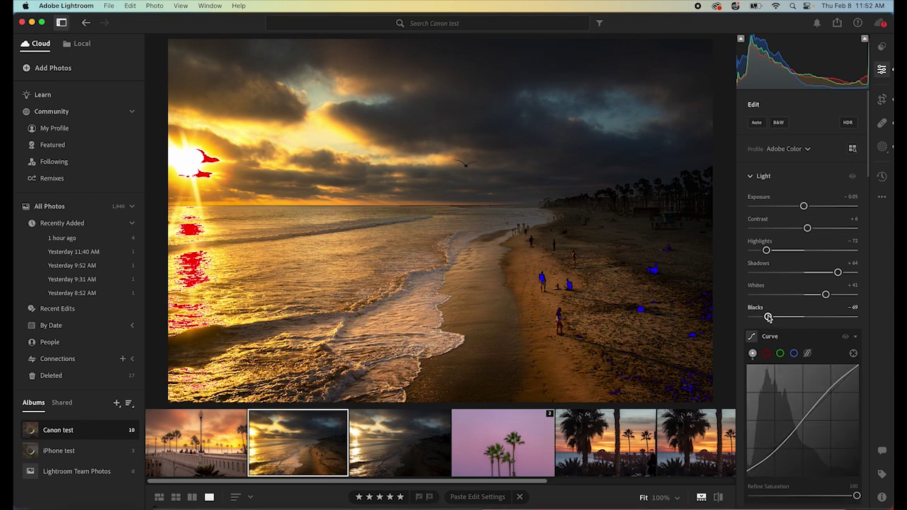
pyautogui.moveTo(768, 316); pyautogui.dragTo(797, 295)
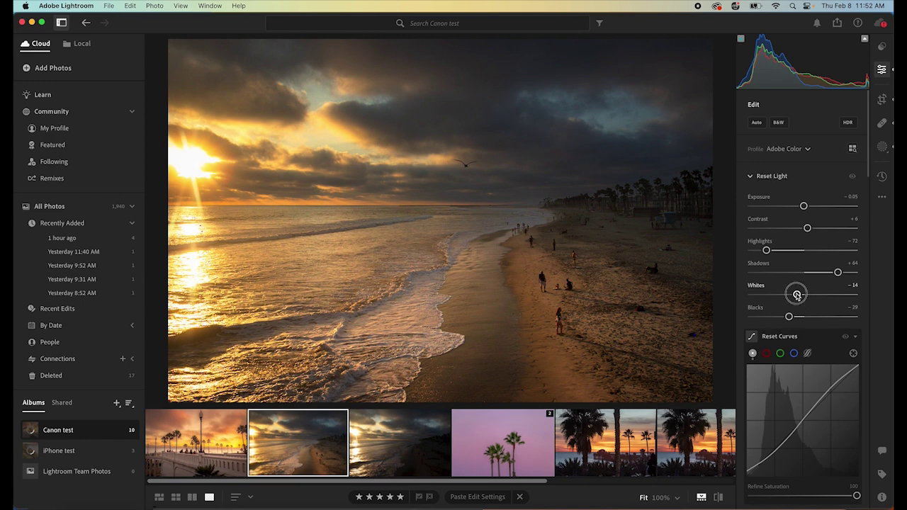
# Set Whites to -22 and Blacks to -15 while previewing clipping, then open the pink palm photo.
pyautogui.moveTo(797, 294); pyautogui.dragTo(835, 296)
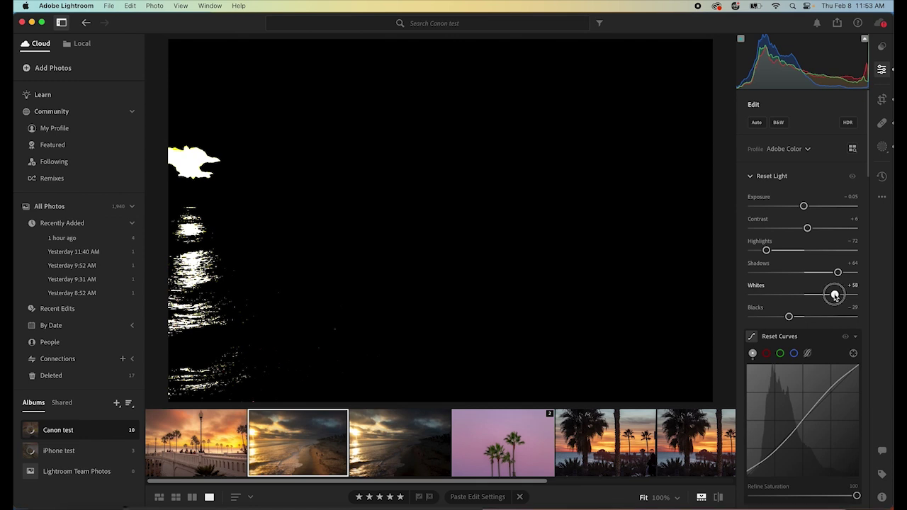
pyautogui.moveTo(835, 296); pyautogui.dragTo(793, 301)
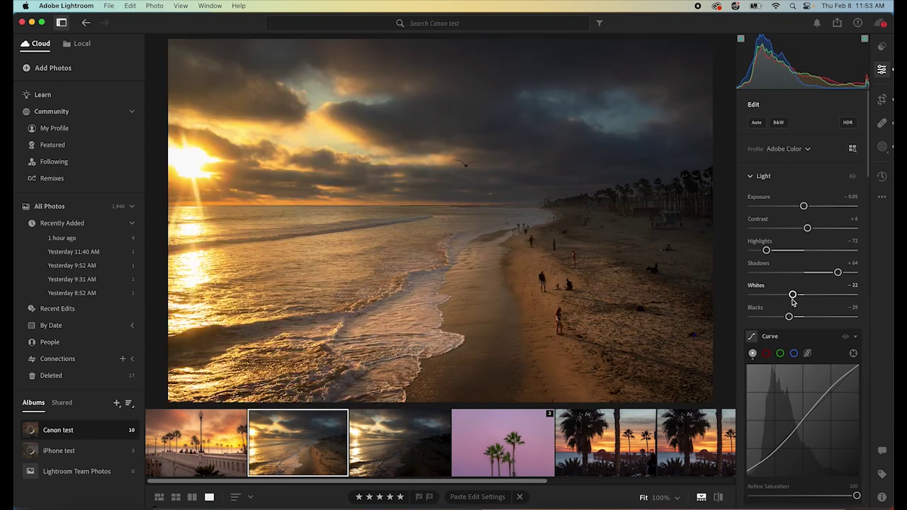
pyautogui.press('alt')
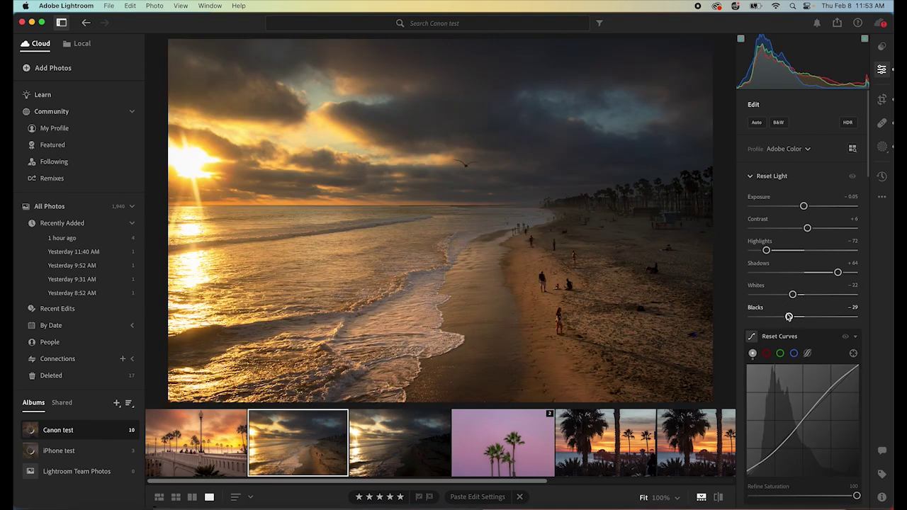
pyautogui.click(788, 317)
pyautogui.moveTo(790, 317)
pyautogui.mouseDown()
pyautogui.moveTo(820, 318)
pyautogui.moveTo(769, 317)
pyautogui.moveTo(796, 317)
pyautogui.mouseUp()
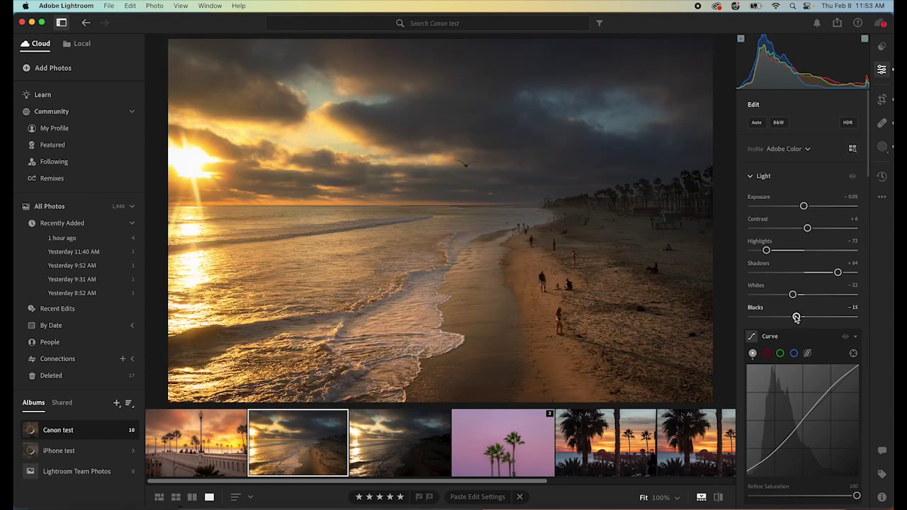
pyautogui.click(484, 435)
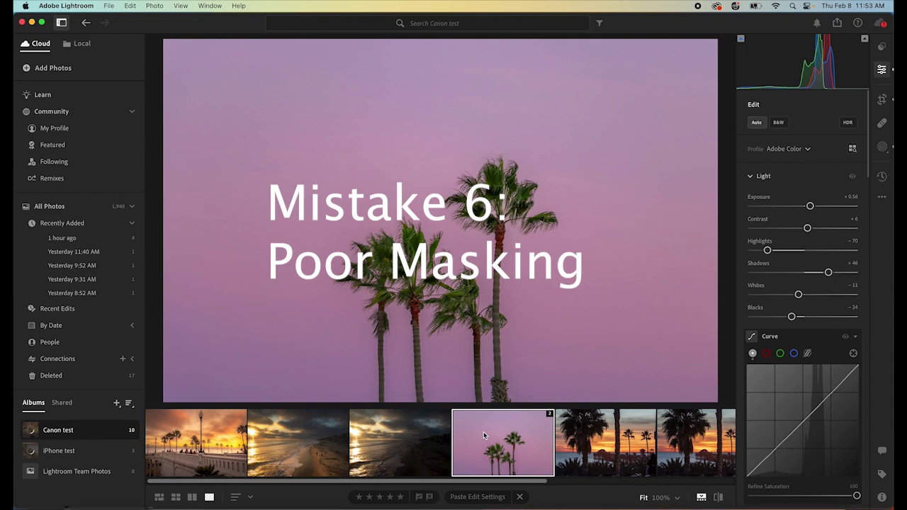
# Darken the palm photo's sky mask (Mask 1) to -1.28 exposure, checking it with the overlay.
pyautogui.click(885, 147)
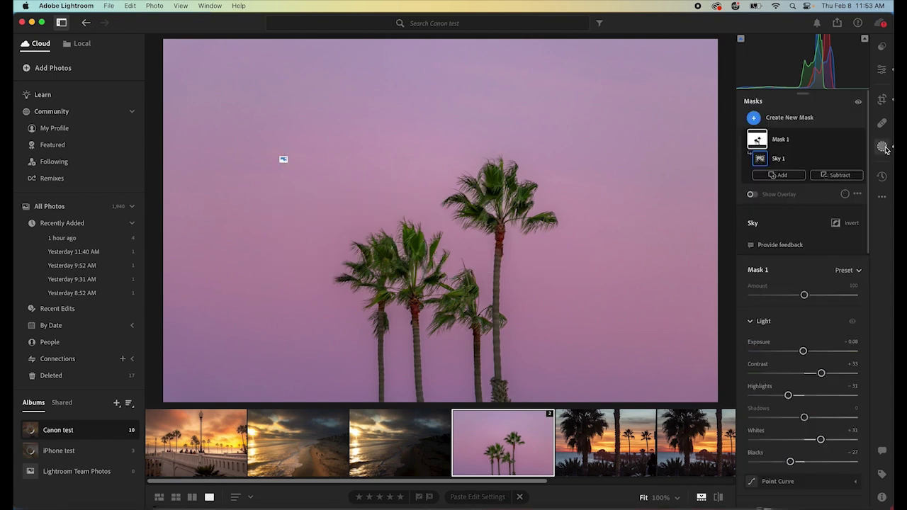
pyautogui.moveTo(774, 139)
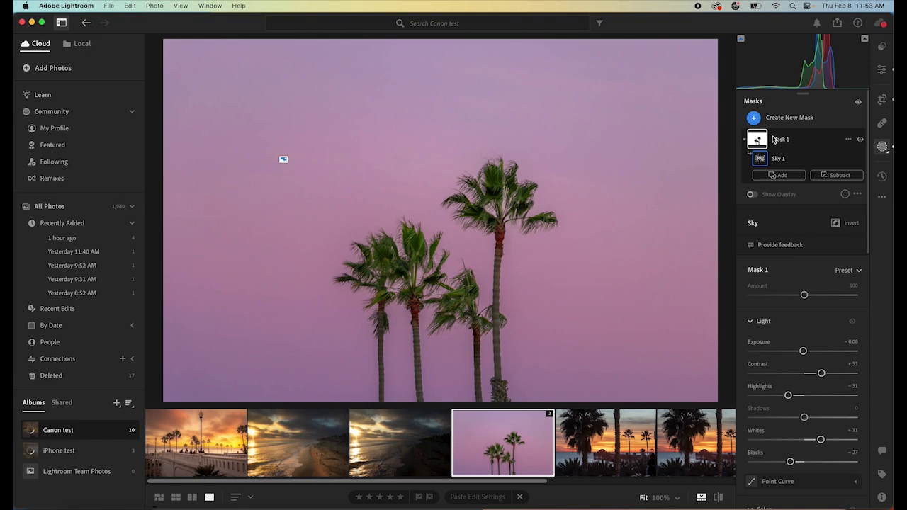
pyautogui.click(752, 195)
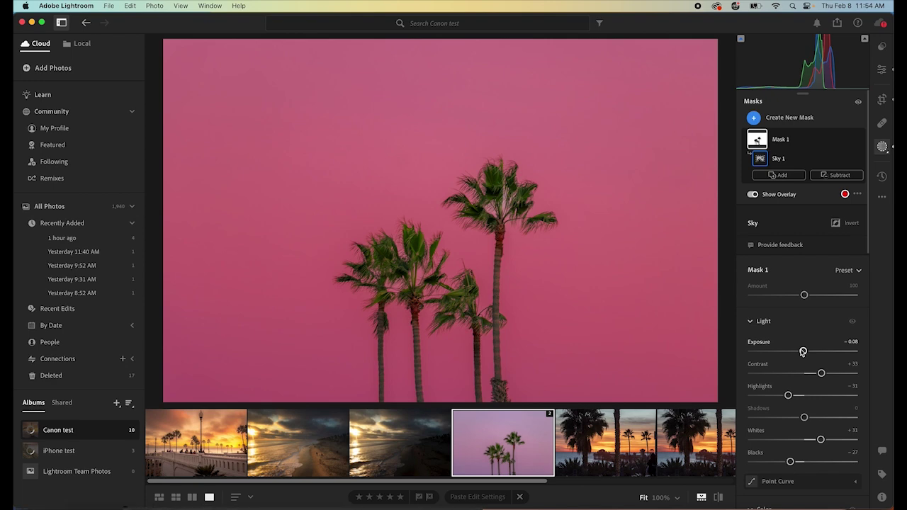
pyautogui.moveTo(803, 351); pyautogui.dragTo(787, 351)
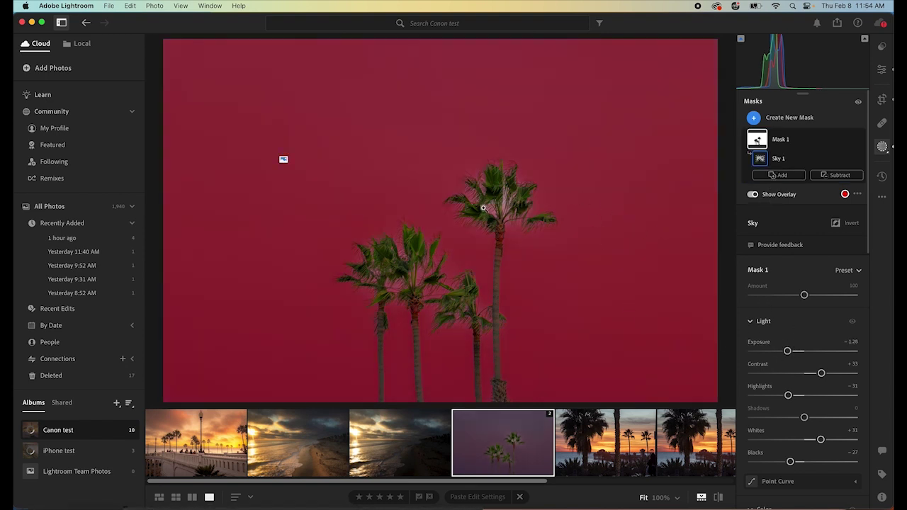
pyautogui.click(753, 194)
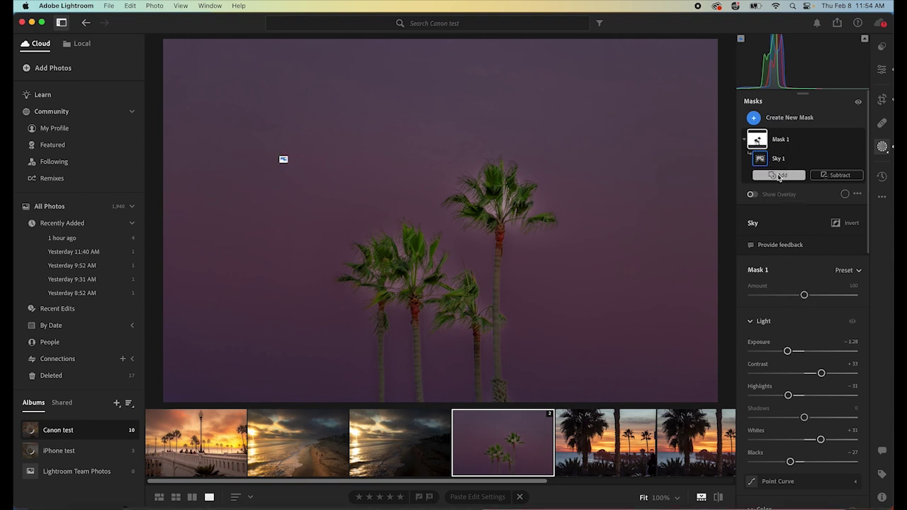
# Add a Color Range sampled from the palm to Mask 1 and set its Exposure to -0.40.
pyautogui.click(779, 176)
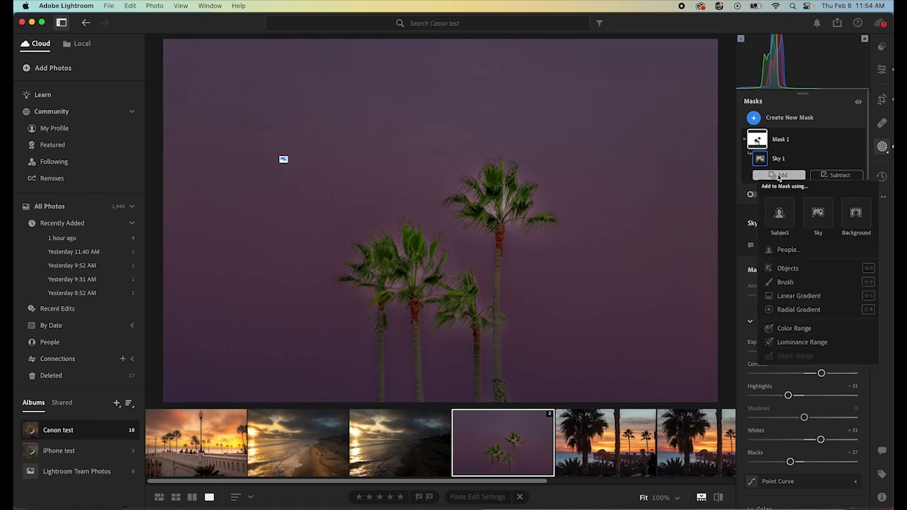
pyautogui.click(793, 329)
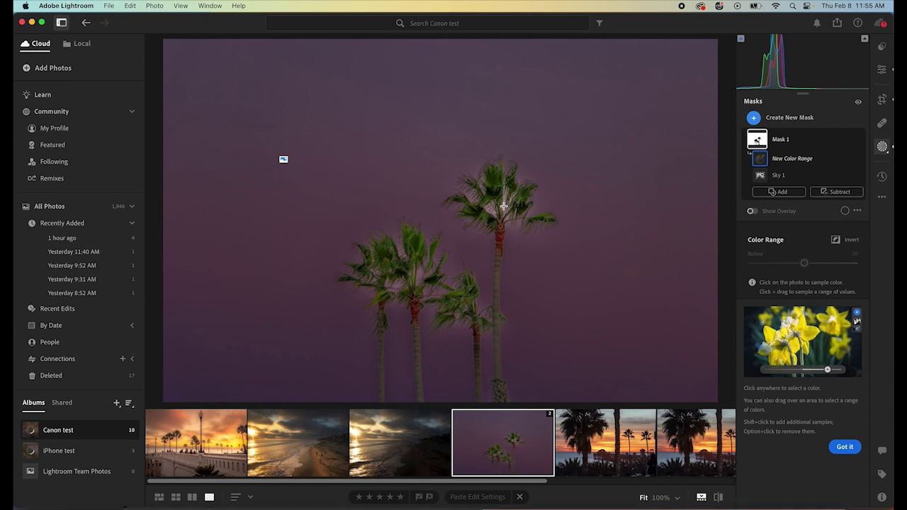
pyautogui.click(503, 206)
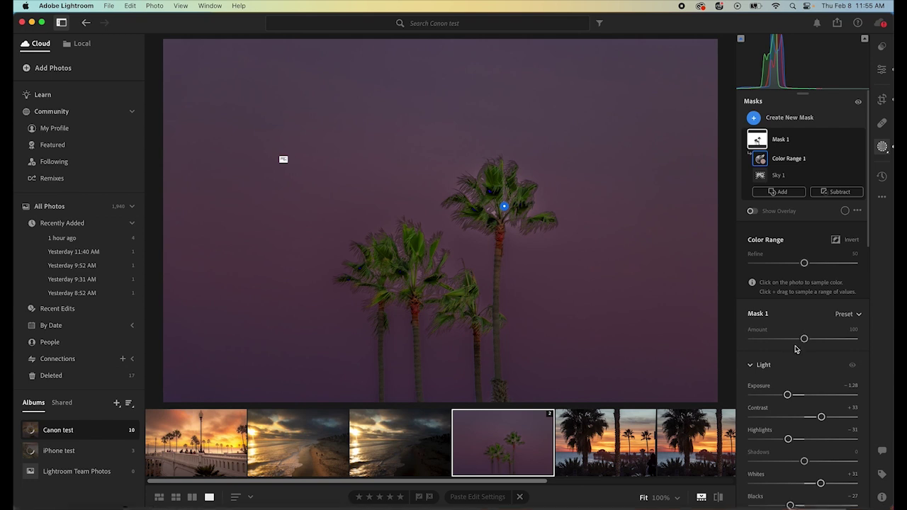
pyautogui.click(787, 395)
pyautogui.moveTo(787, 394); pyautogui.dragTo(797, 394)
pyautogui.click(787, 158)
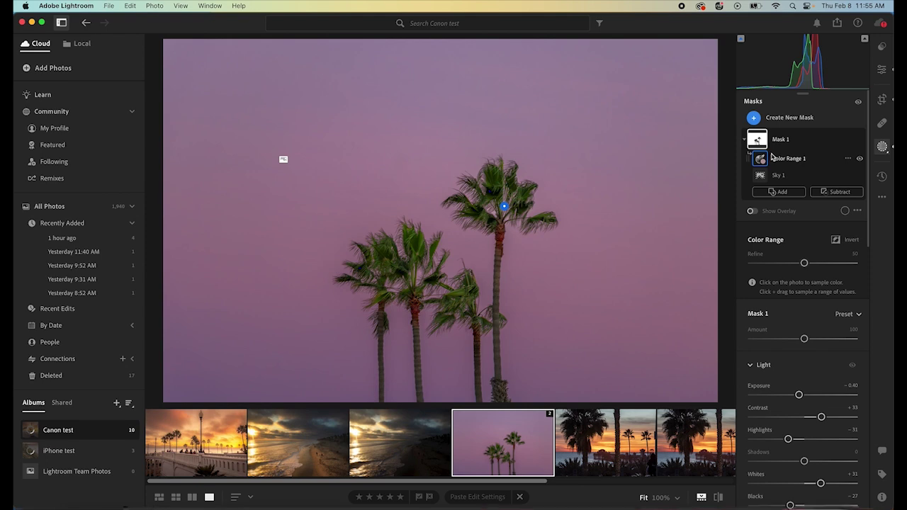
pyautogui.click(851, 139)
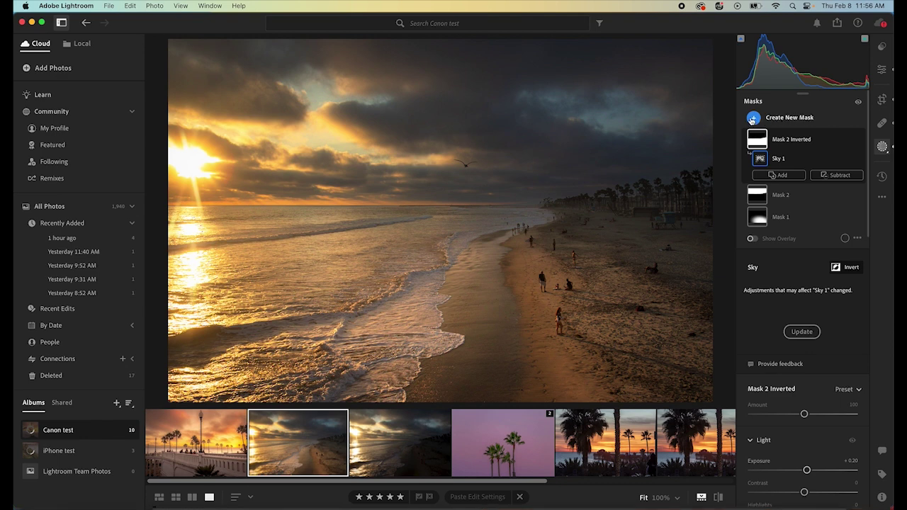
# Add a new brush mask, Mask 3, and paint it across the entire beach photo.
pyautogui.click(753, 118)
pyautogui.click(776, 211)
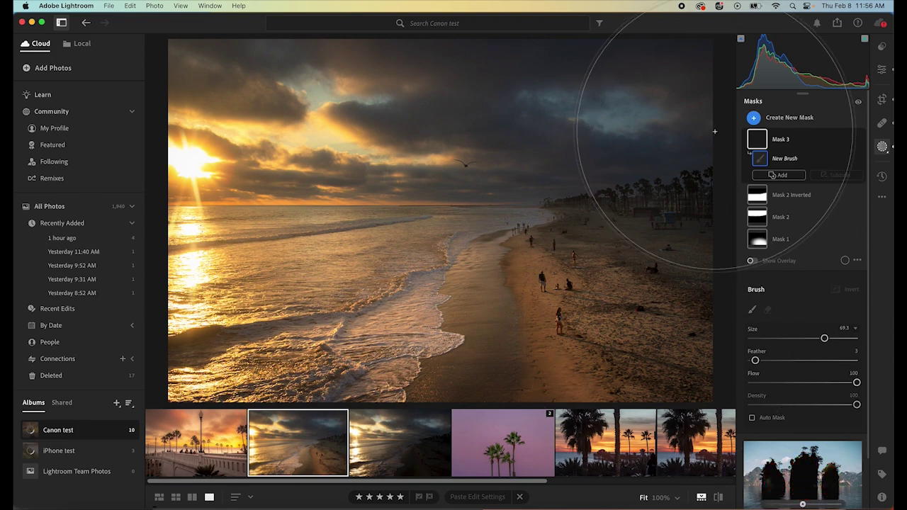
pyautogui.moveTo(659, 137)
pyautogui.mouseDown()
pyautogui.moveTo(385, 141)
pyautogui.moveTo(202, 159)
pyautogui.moveTo(226, 332)
pyautogui.moveTo(503, 334)
pyautogui.moveTo(556, 317)
pyautogui.moveTo(753, 297)
pyautogui.moveTo(648, 213)
pyautogui.moveTo(581, 206)
pyautogui.mouseUp()
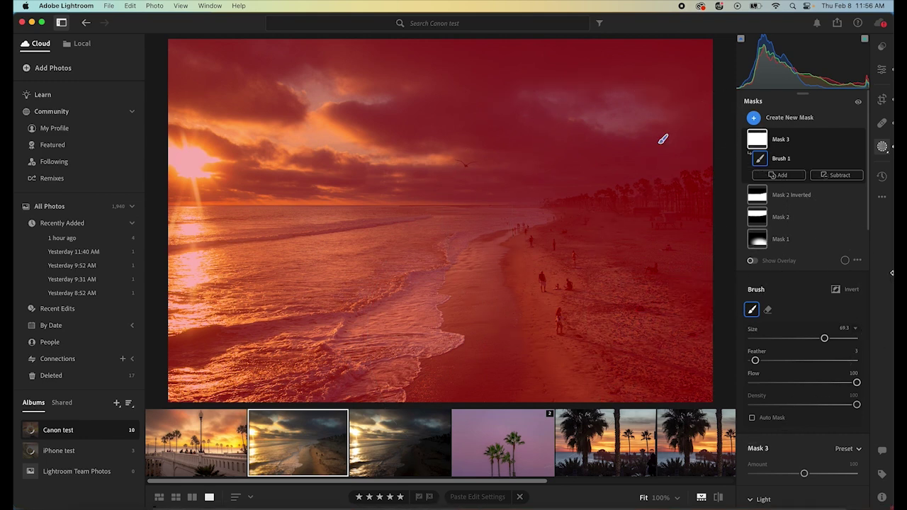
pyautogui.scroll(-5, 856, 317)
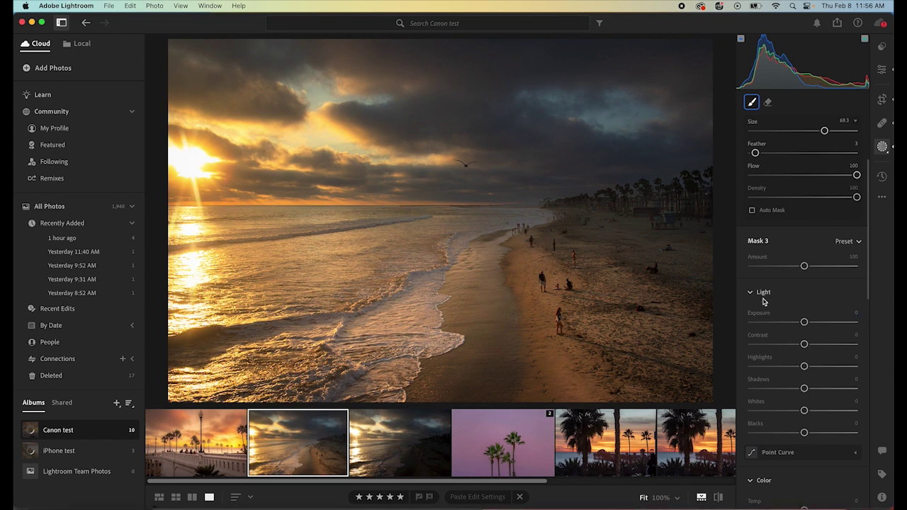
# Give Mask 3 exposure +0.15, contrast +20 and highlights -25.
pyautogui.click(852, 312)
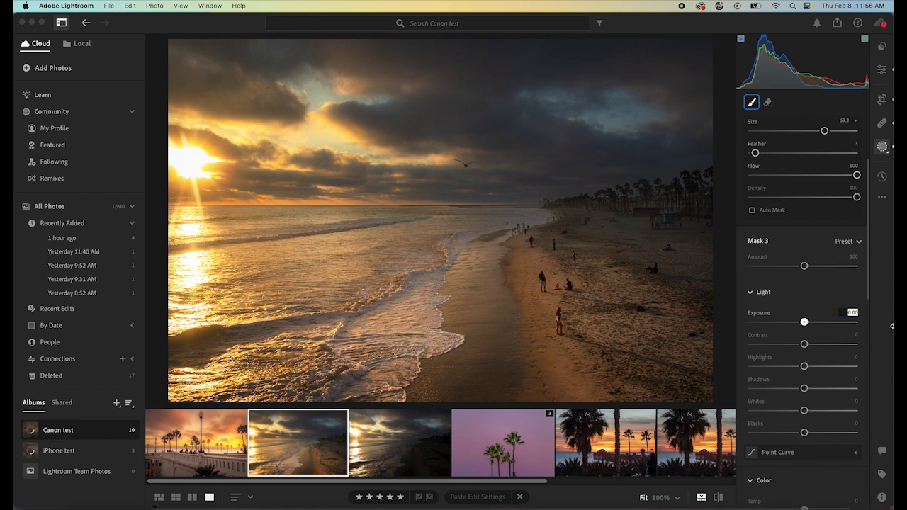
pyautogui.write('0.15')
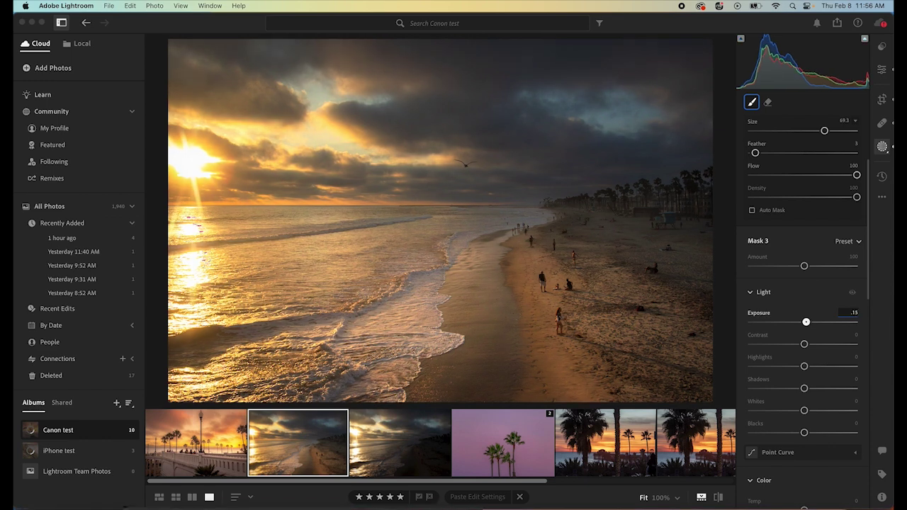
pyautogui.press('Return')
pyautogui.press('Tab')
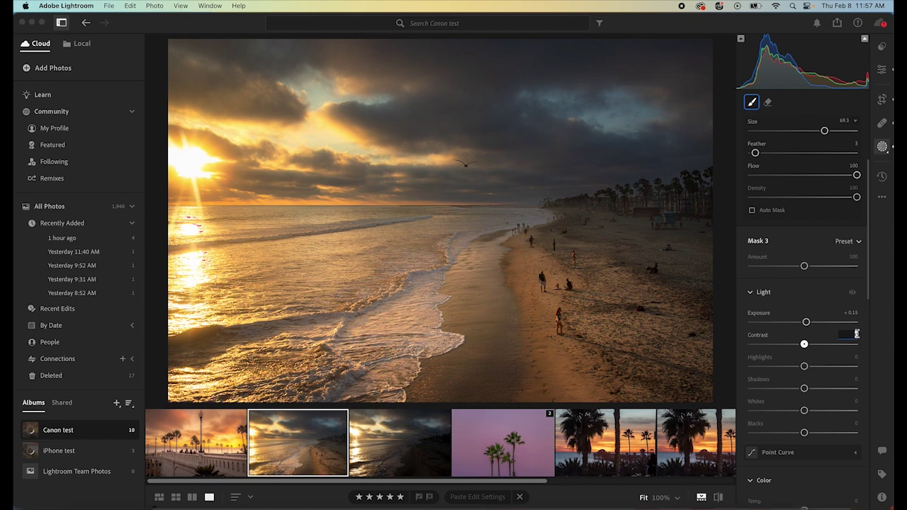
pyautogui.write('20')
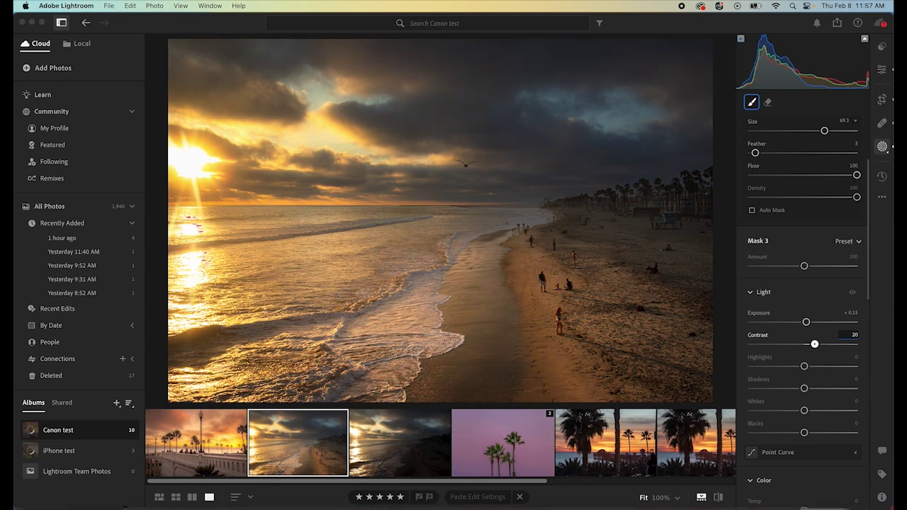
pyautogui.press('Tab')
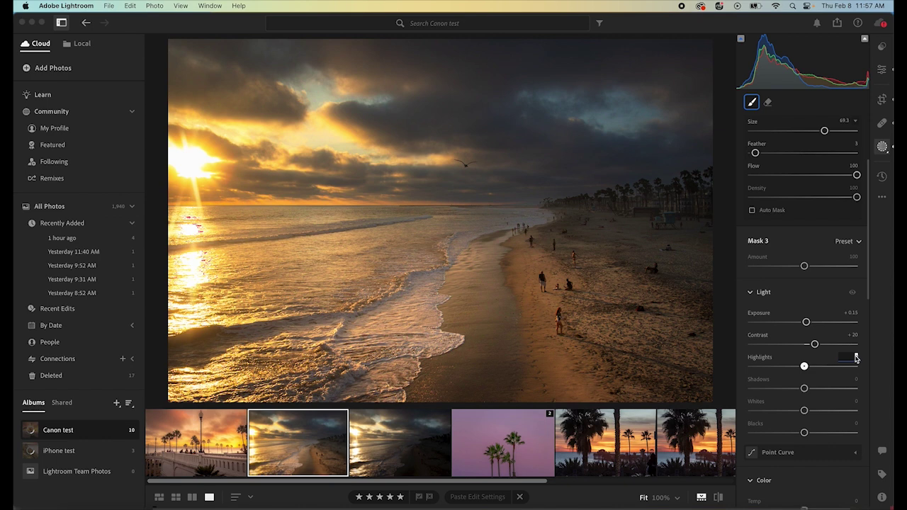
pyautogui.write('-25')
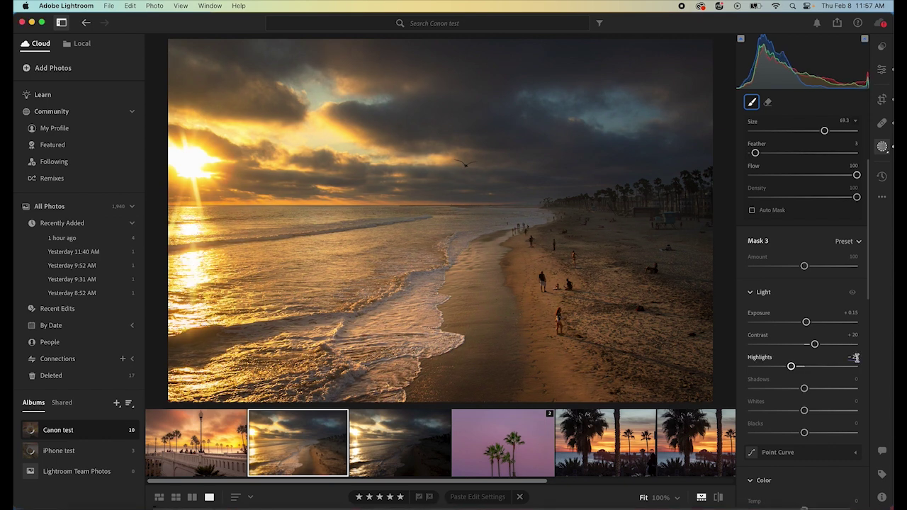
# Set Mask 3's texture to +10, clarity to -25 and dehaze to -10.
pyautogui.scroll(-5, 854, 409)
pyautogui.scroll(-8, 854, 408)
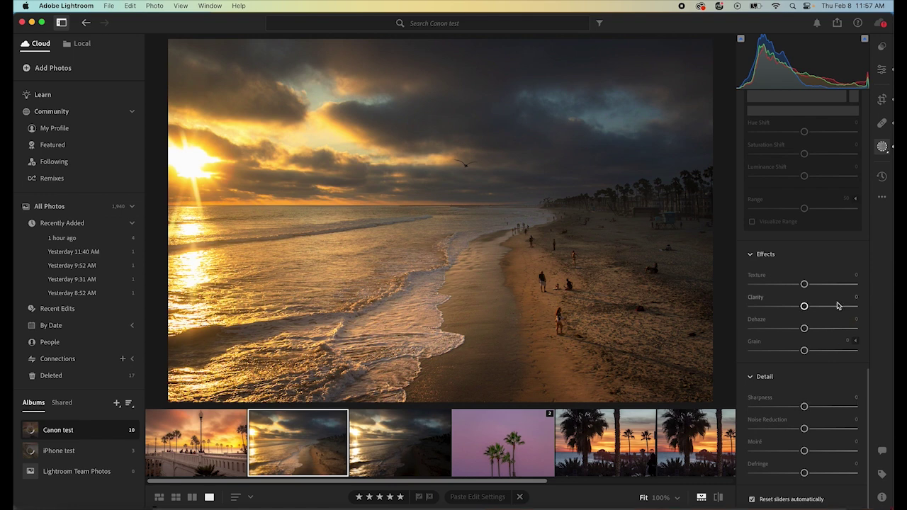
pyautogui.click(856, 277)
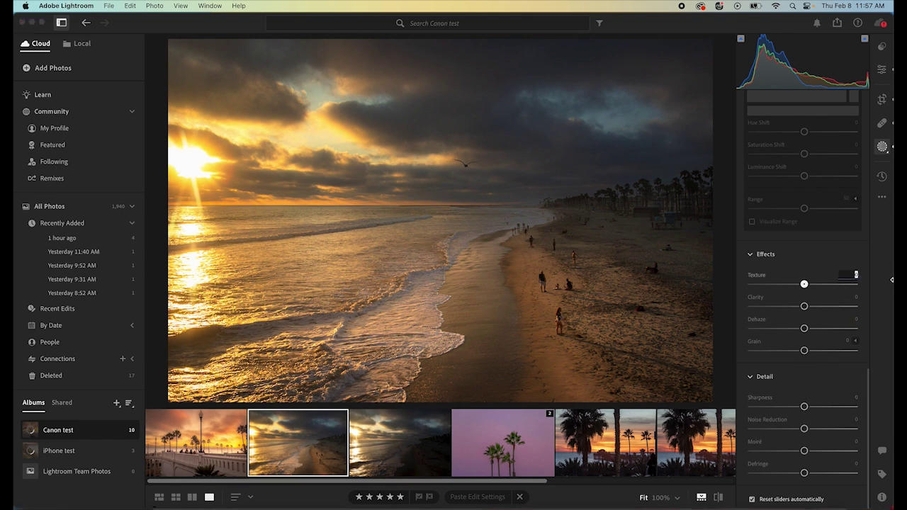
pyautogui.write('10')
pyautogui.press('Return')
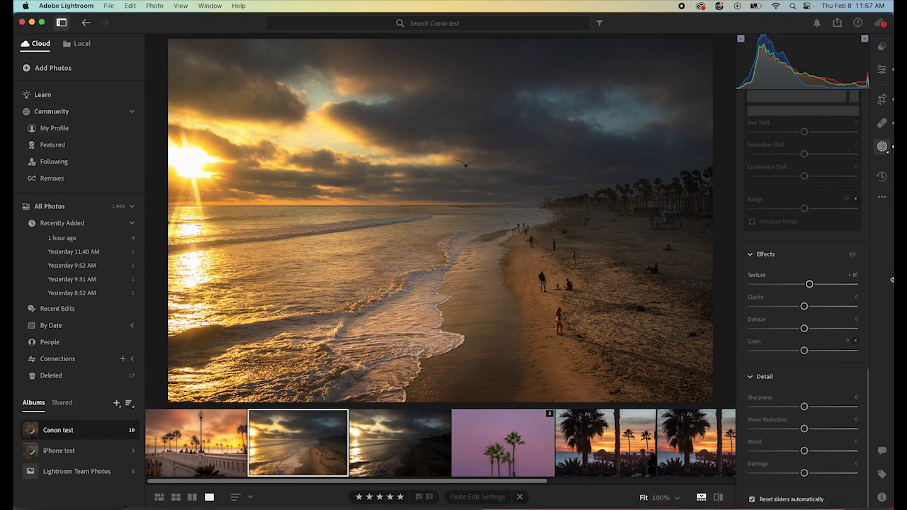
pyautogui.click(857, 297)
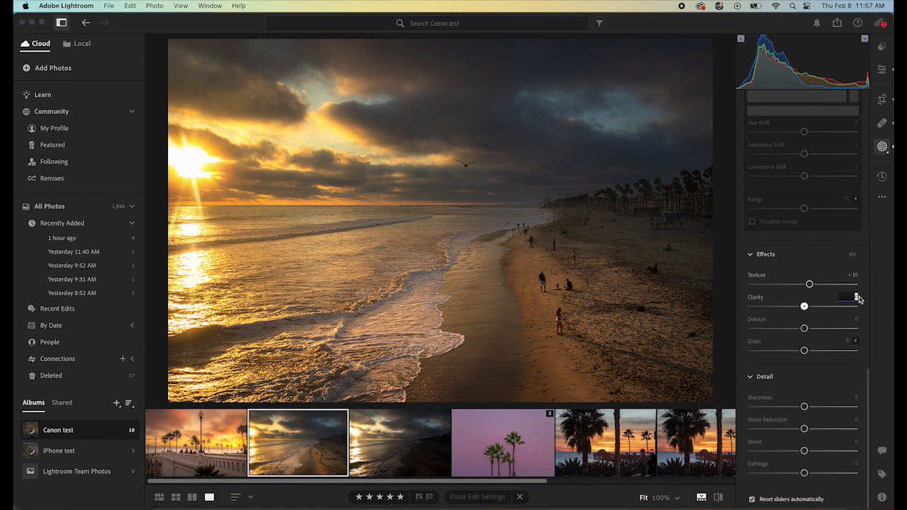
pyautogui.write('-25')
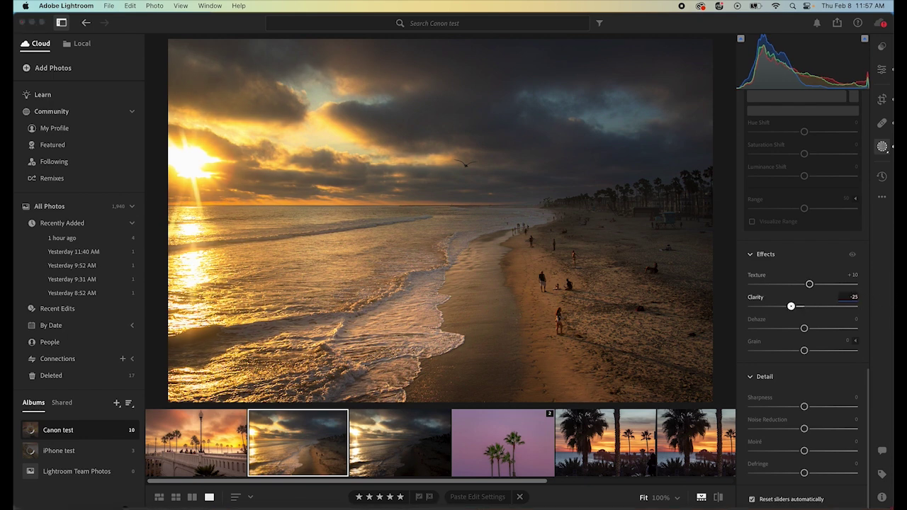
pyautogui.press('Return')
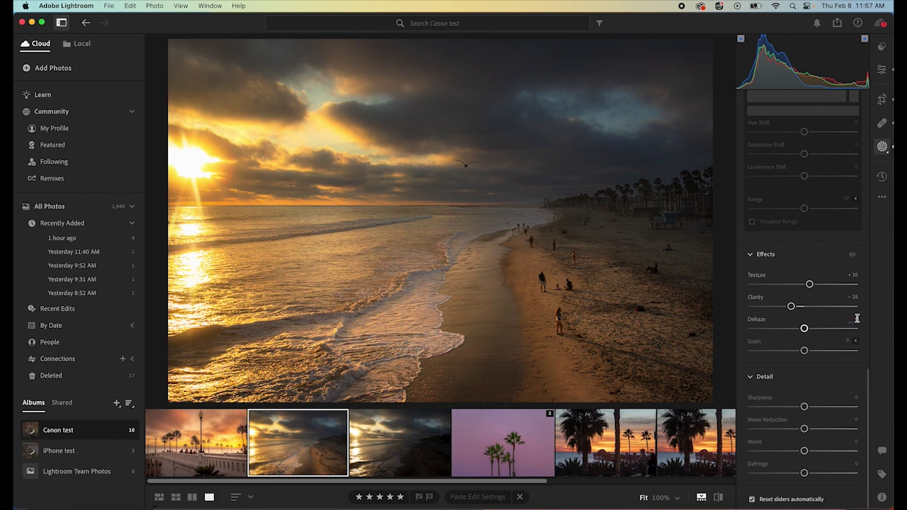
pyautogui.click(856, 319)
pyautogui.write('-10')
pyautogui.press('Return')
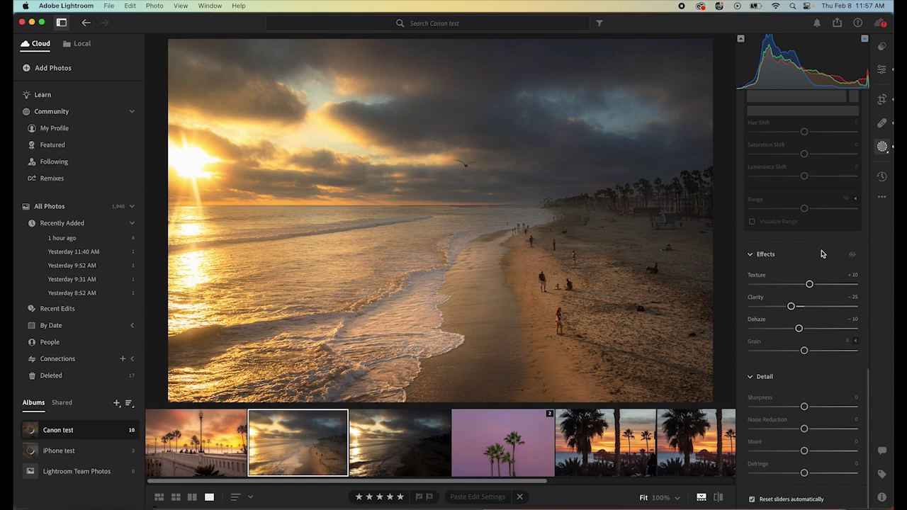
# Intersect Mask 3's brush with a new Luminance Range component from the mask's options menu.
pyautogui.scroll(15, 822, 254)
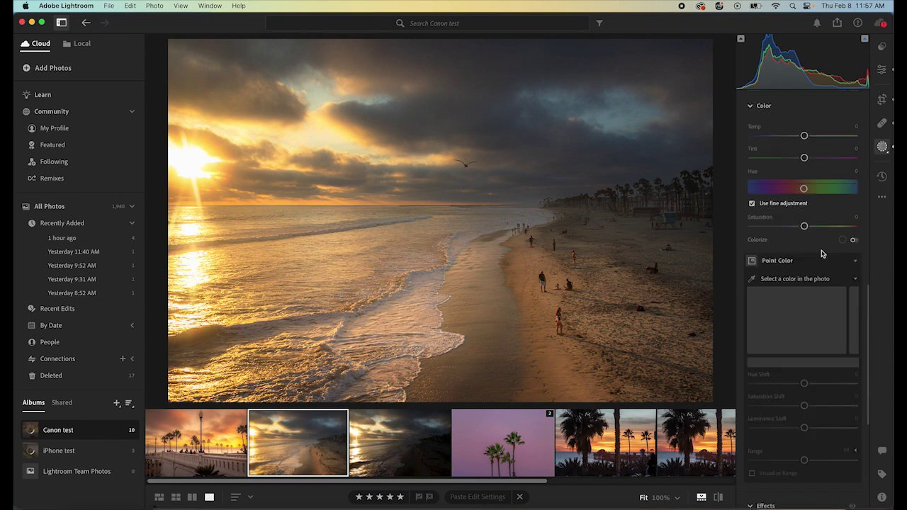
pyautogui.click(854, 140)
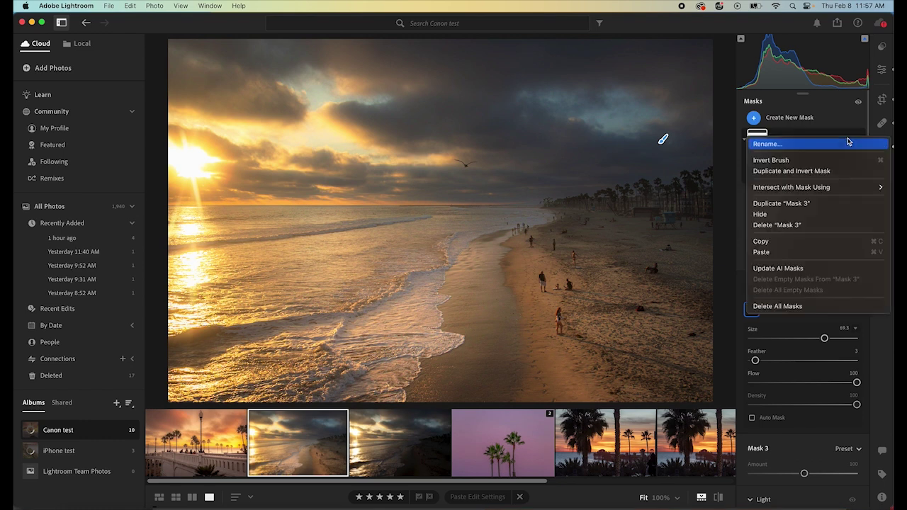
pyautogui.click(793, 132)
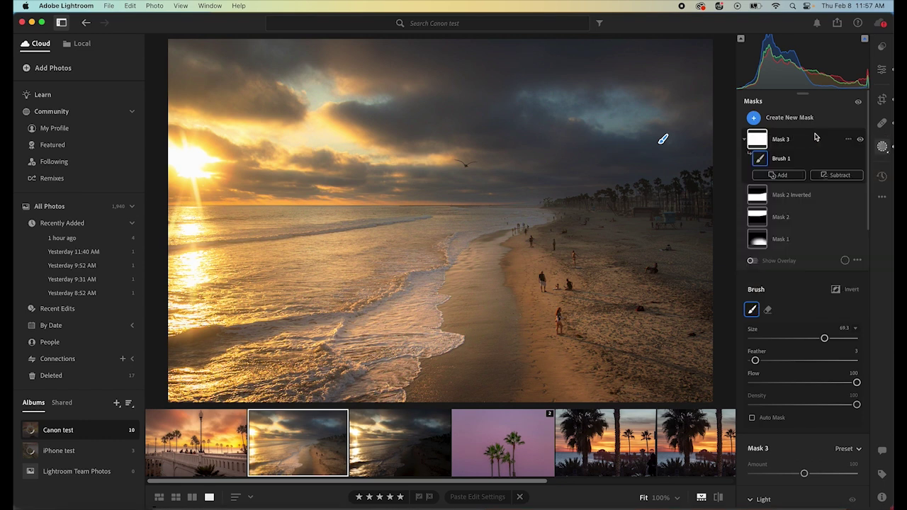
pyautogui.click(844, 141)
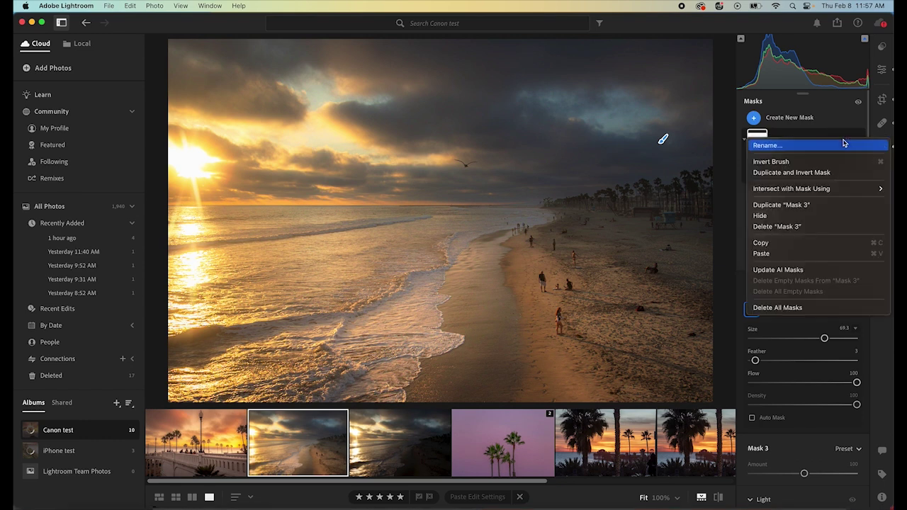
pyautogui.moveTo(820, 190)
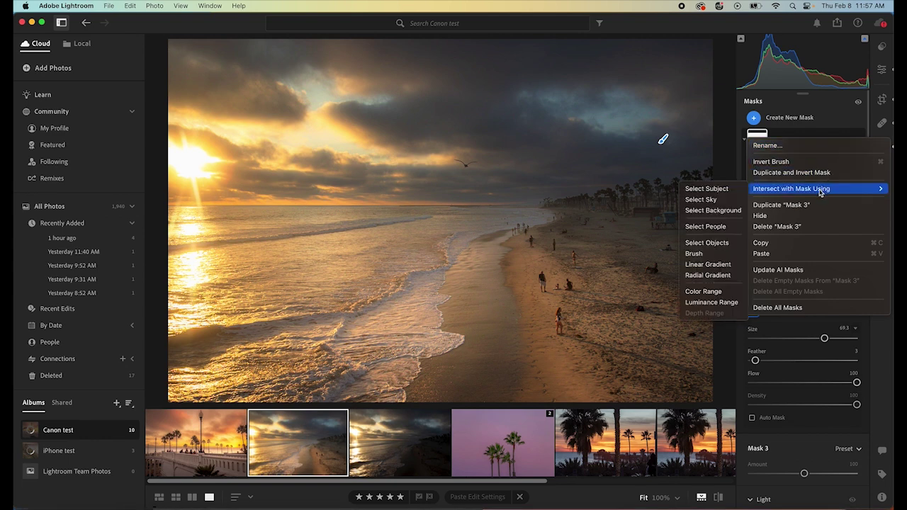
pyautogui.click(711, 302)
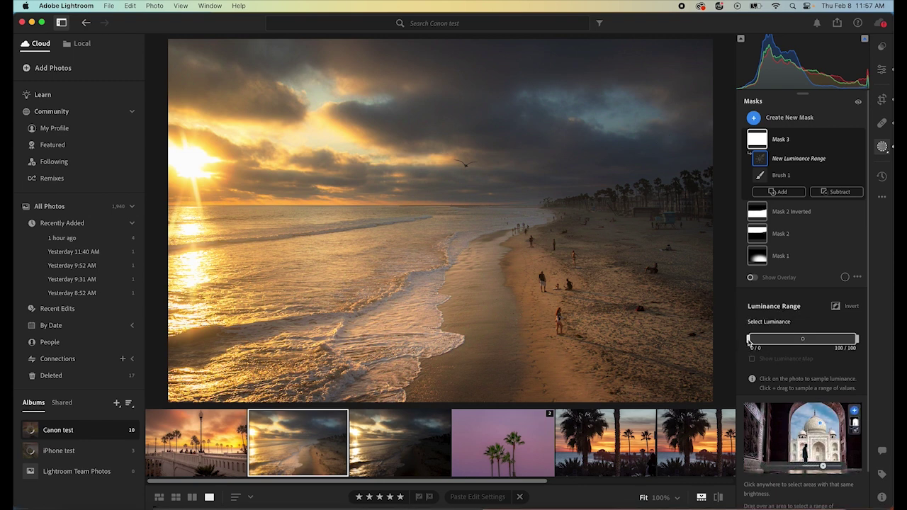
# Raise the luminance range's lower limit to 12, previewing with the luminance map, to exclude dark silhouettes.
pyautogui.moveTo(749, 340); pyautogui.dragTo(752, 339)
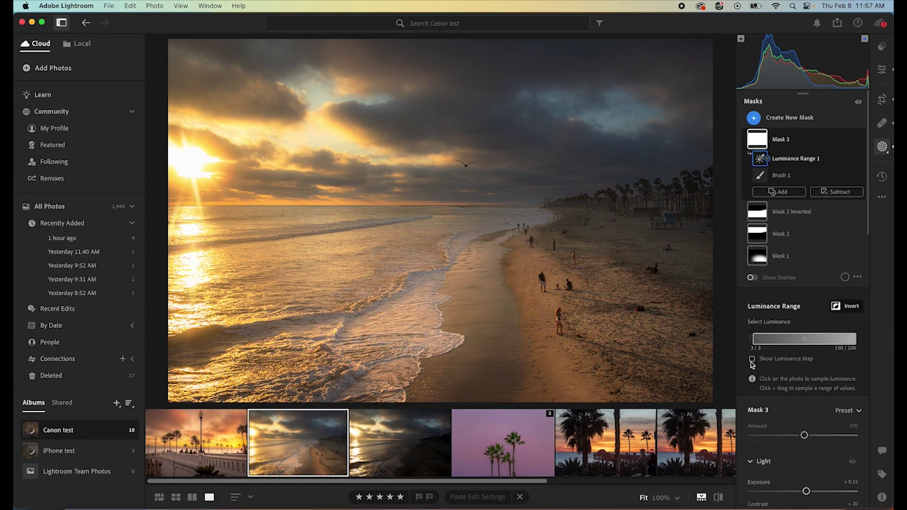
pyautogui.click(752, 359)
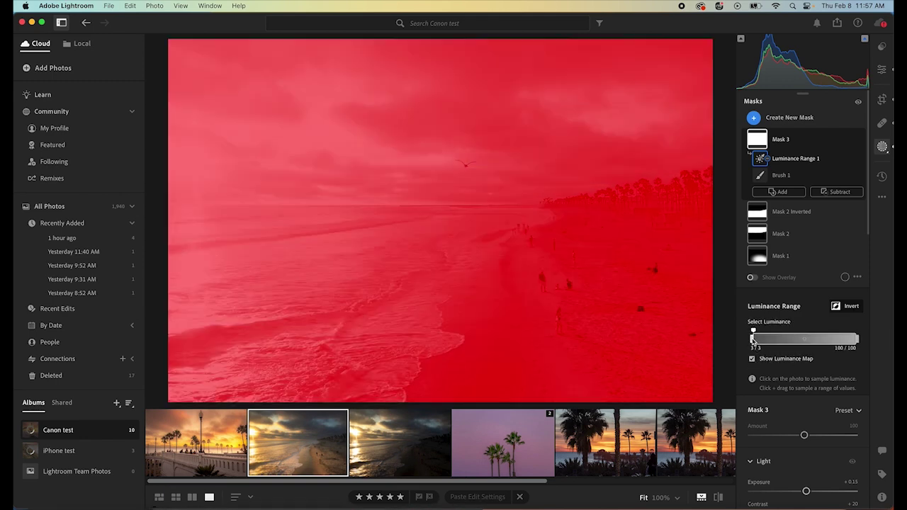
pyautogui.moveTo(753, 339); pyautogui.dragTo(760, 338)
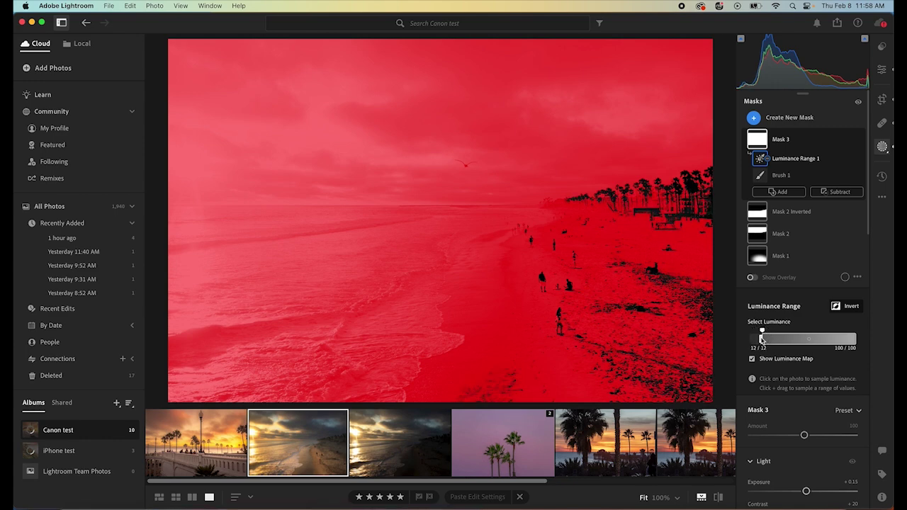
pyautogui.click(752, 360)
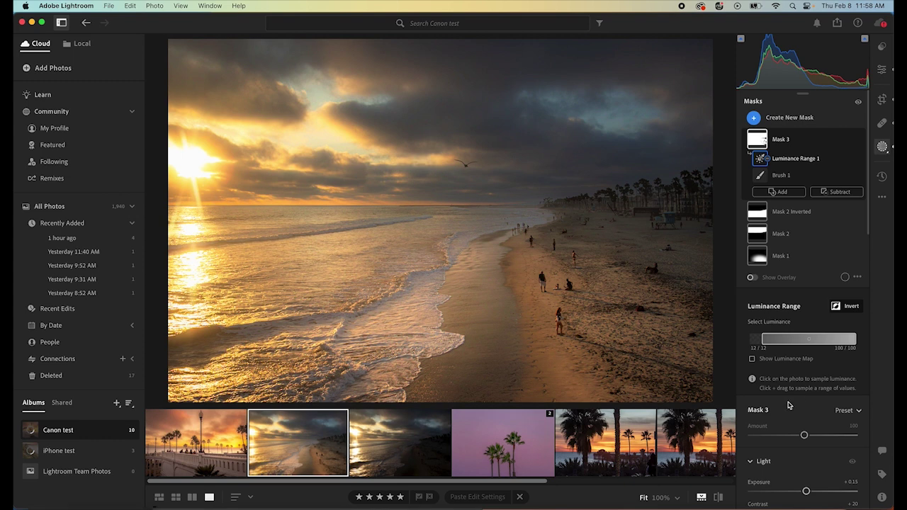
# Lower Mask 3's Amount slider from 100 to 76.
pyautogui.scroll(-2, 788, 404)
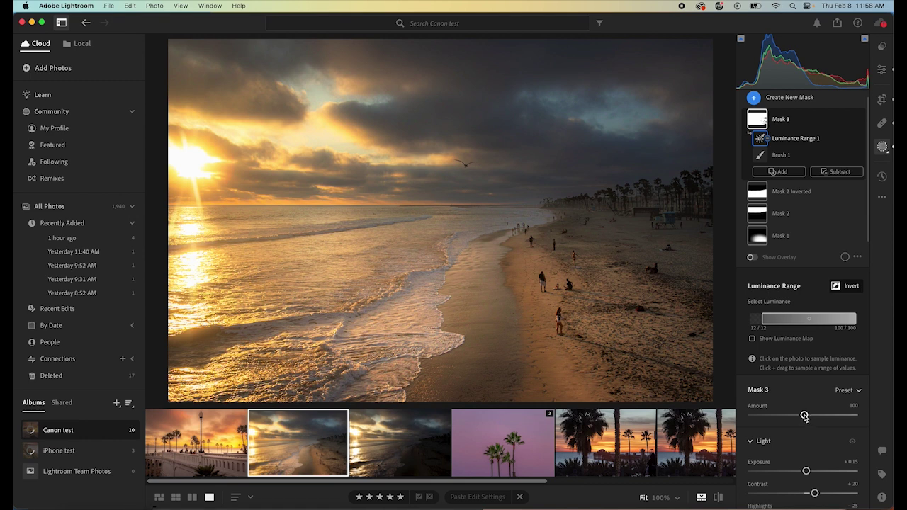
pyautogui.click(804, 416)
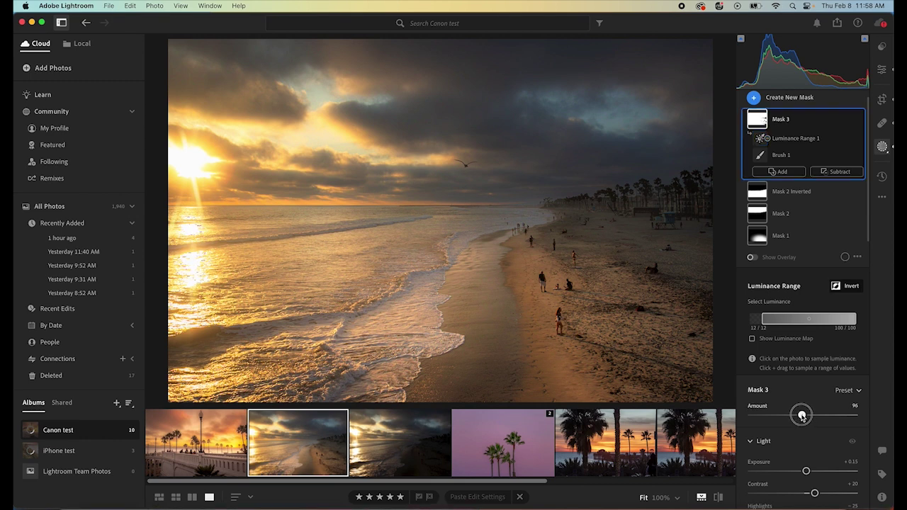
pyautogui.moveTo(802, 416); pyautogui.dragTo(791, 416)
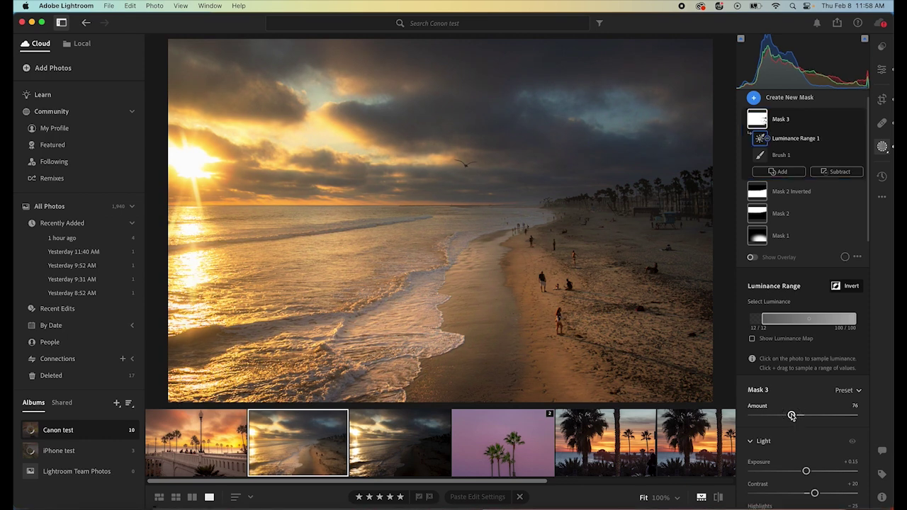
pyautogui.click(861, 121)
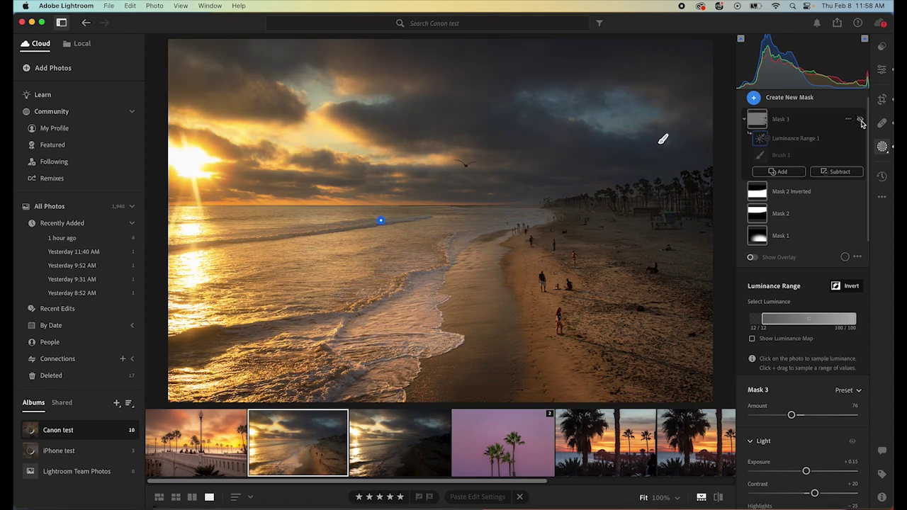
pyautogui.click(860, 121)
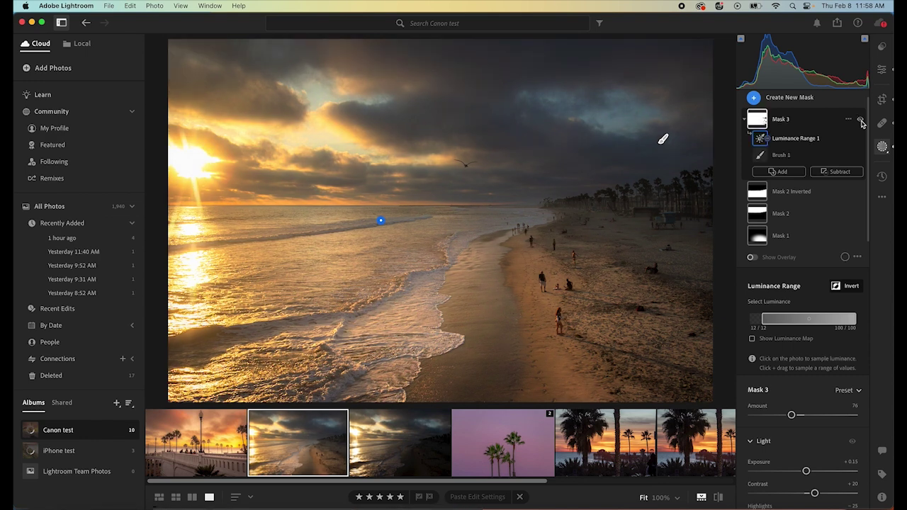